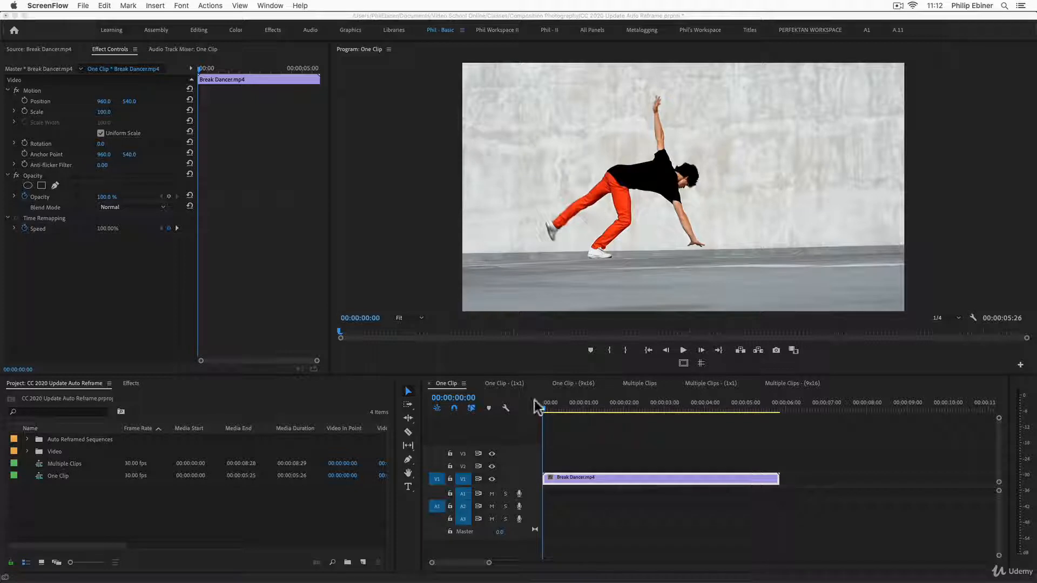
- Play back the original One Clip sequence and its square 1x1 version to compare the dancer's framing
left_click(572, 406)
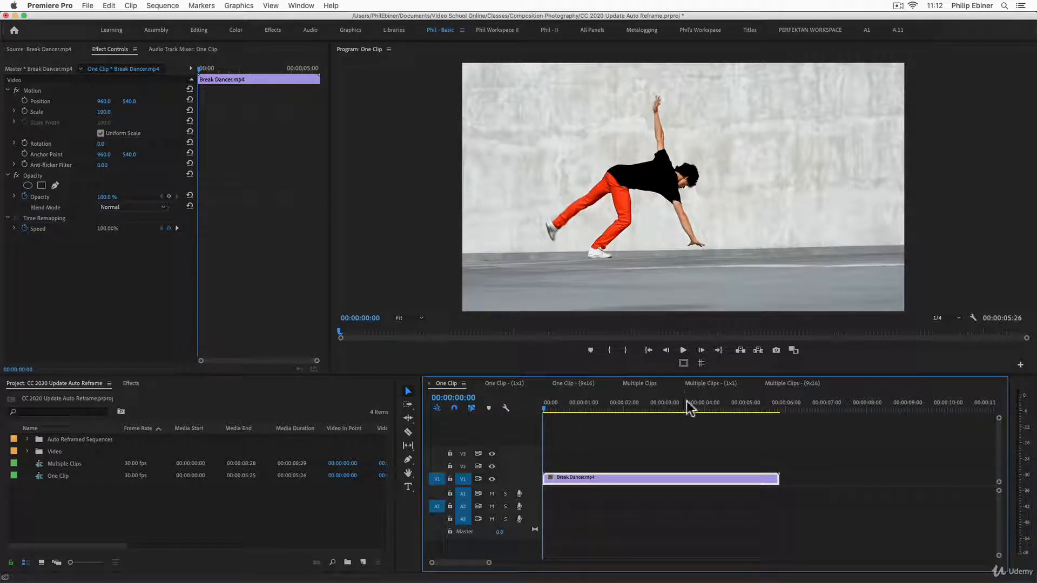
left_click(617, 457)
key("space")
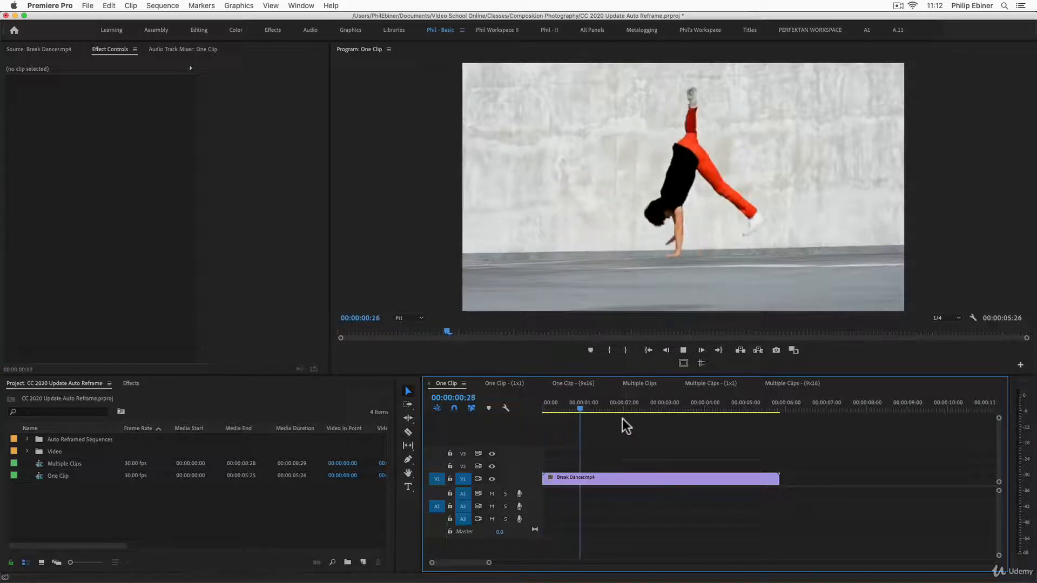
left_click(519, 387)
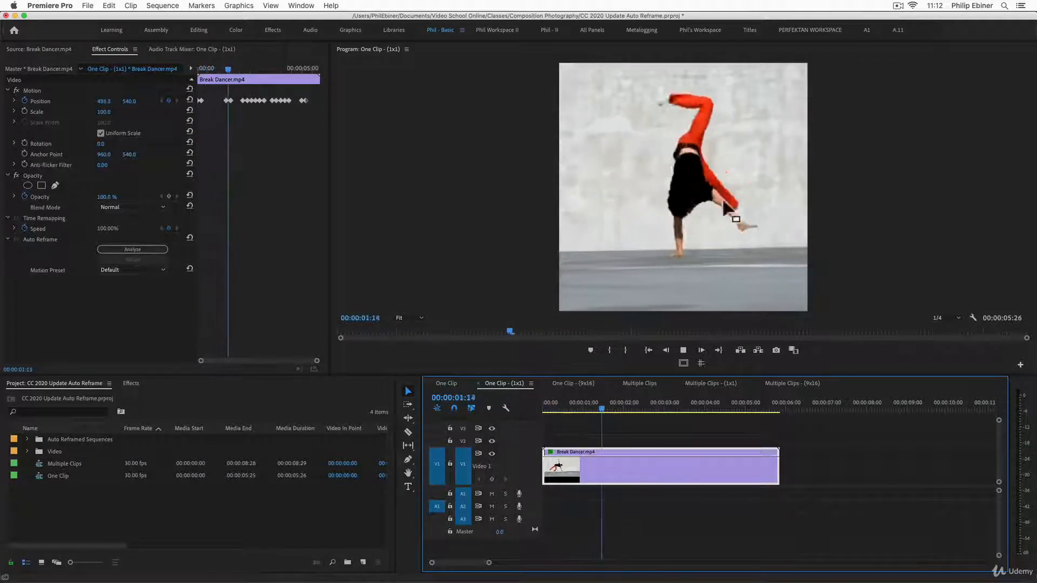
key("space")
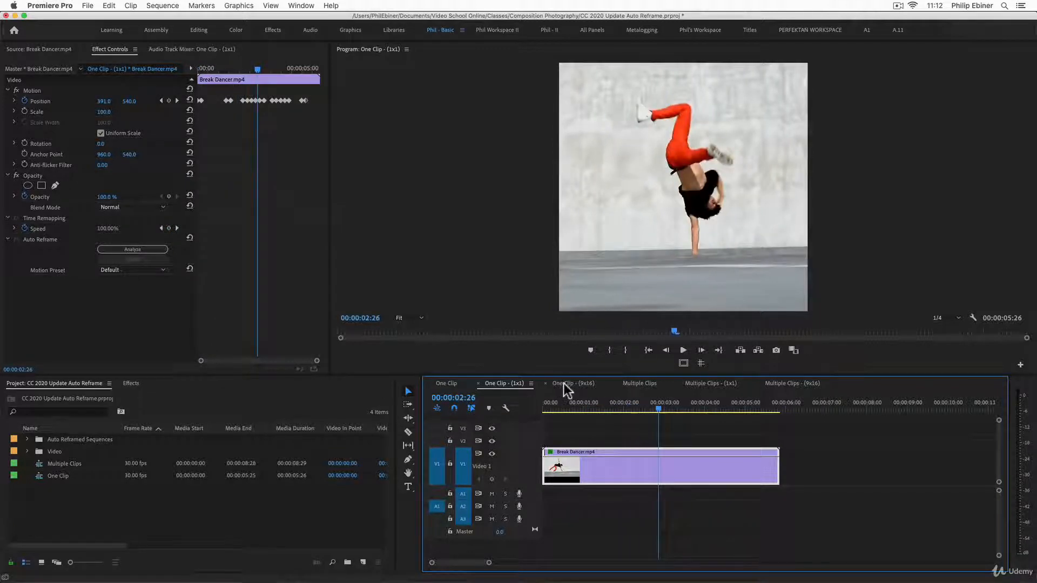
- Play the existing One Clip 9x16 sequence from the start to review how the vertical frame follows the dancer
left_click(562, 385)
key("space")
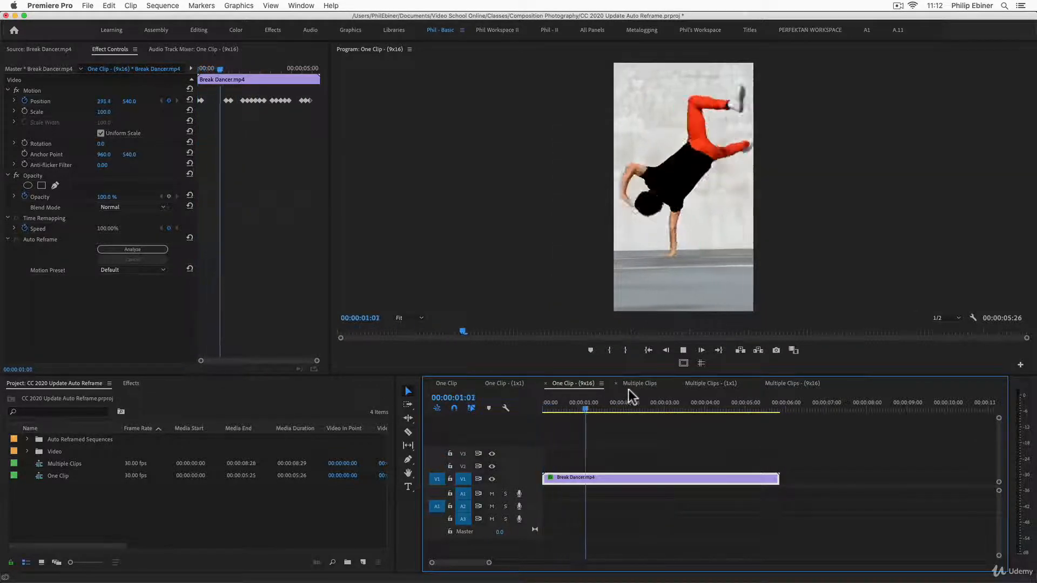
left_click_drag(614, 406, 504, 406)
key("space")
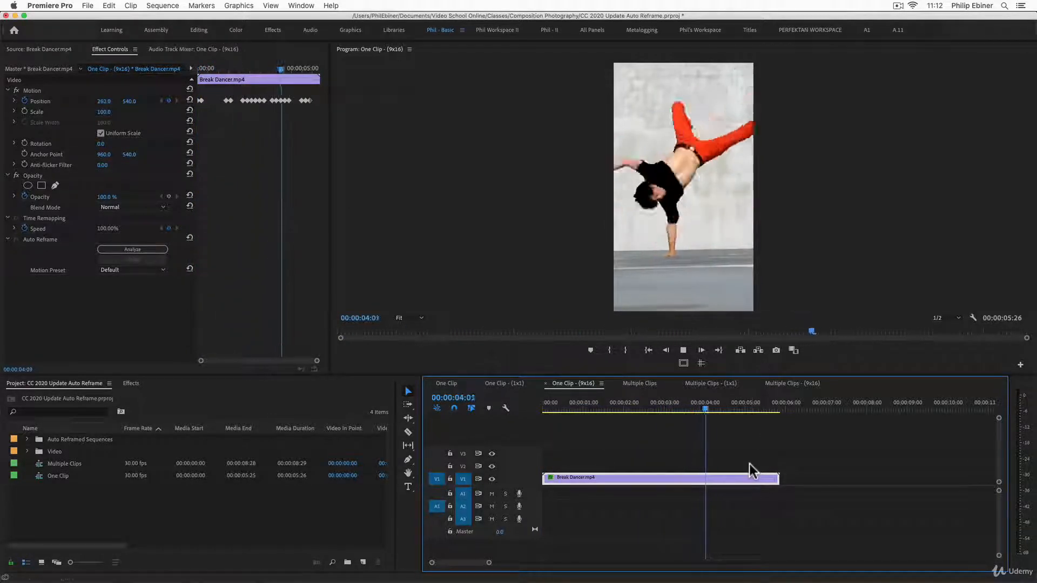
key("space")
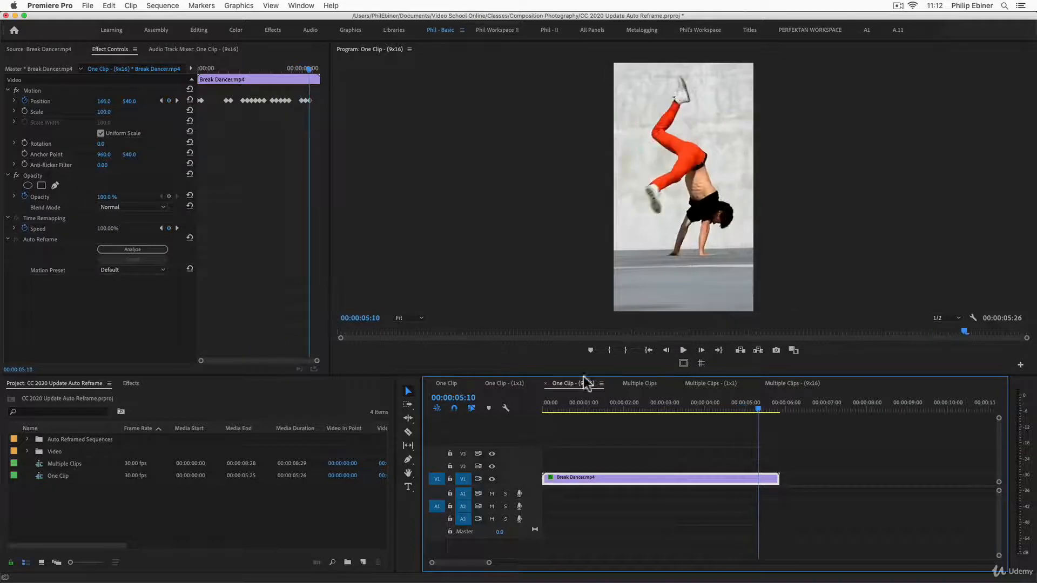
left_click(546, 404)
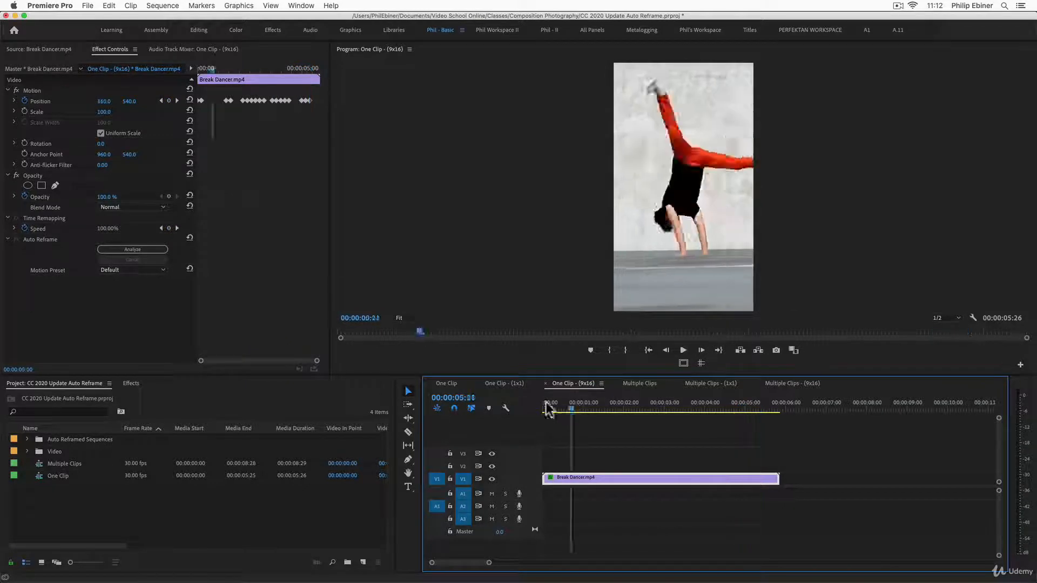
- Create an auto-reframed copy of the One Clip sequence with the Vertical 9:16 aspect ratio and the Faster Motion preset
left_click(451, 383)
left_click(80, 487)
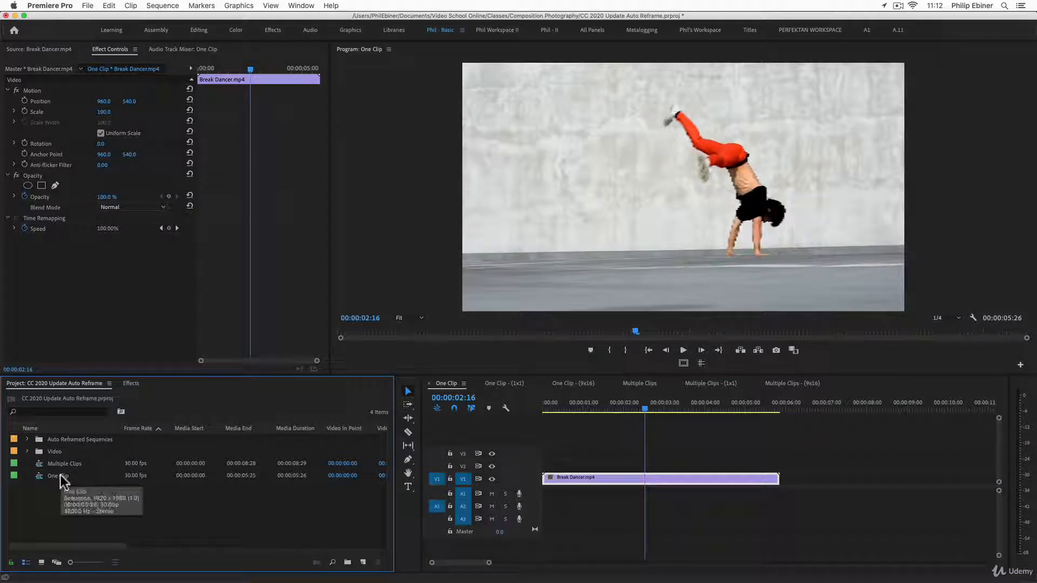
right_click(60, 474)
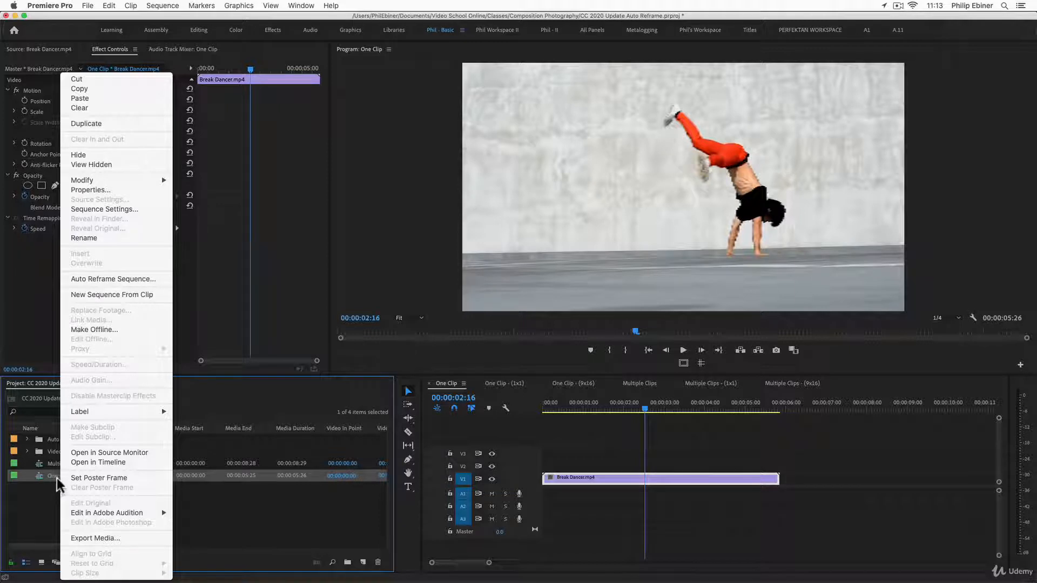
left_click(114, 279)
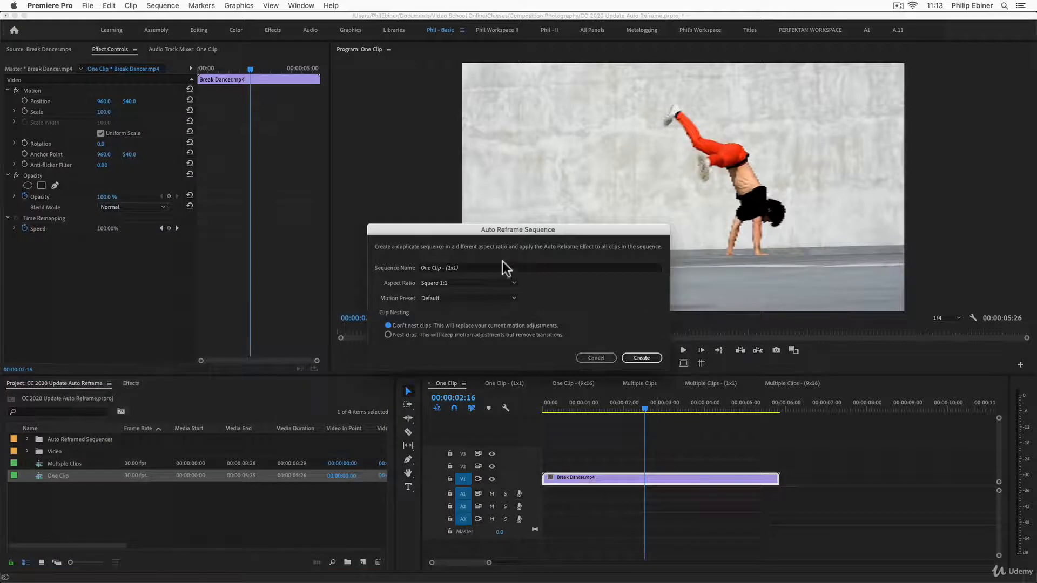
left_click(433, 282)
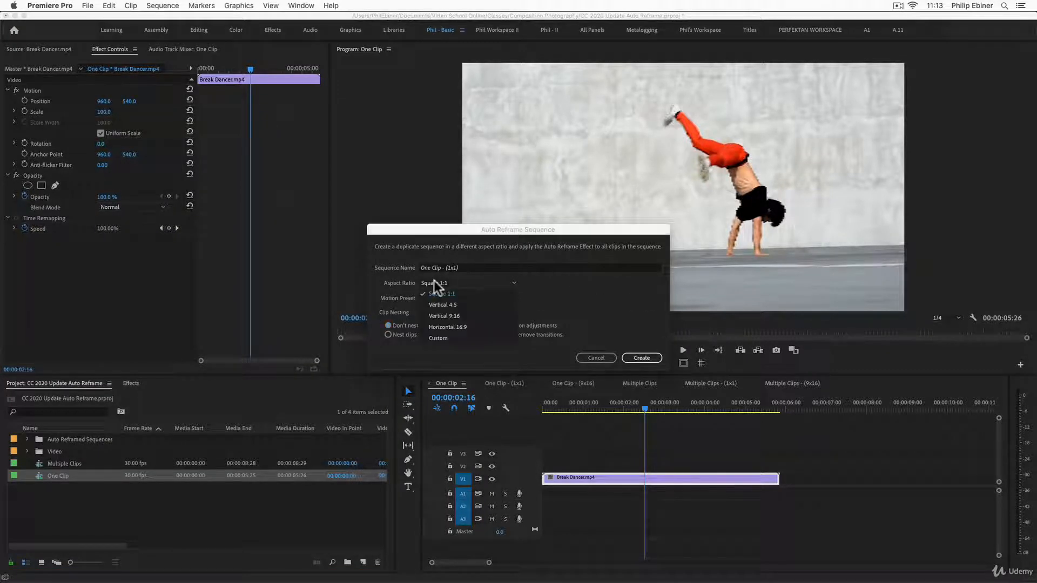
left_click(461, 316)
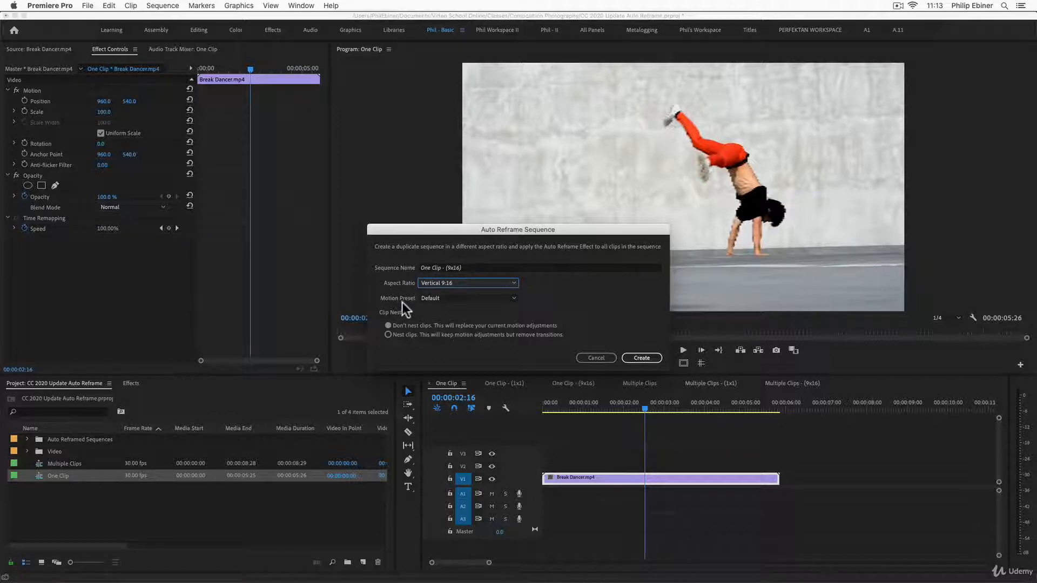
left_click(444, 298)
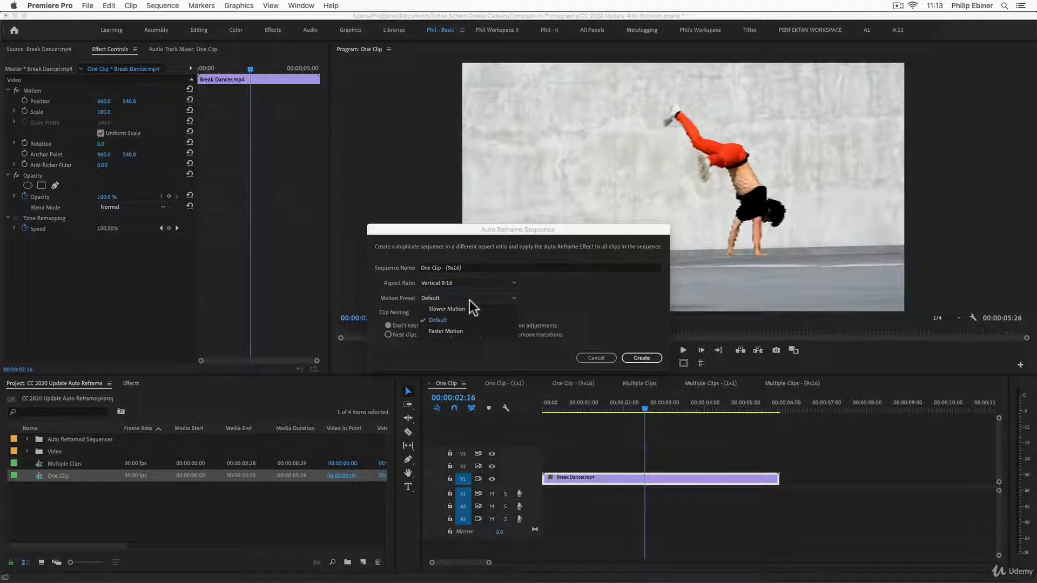
left_click(445, 331)
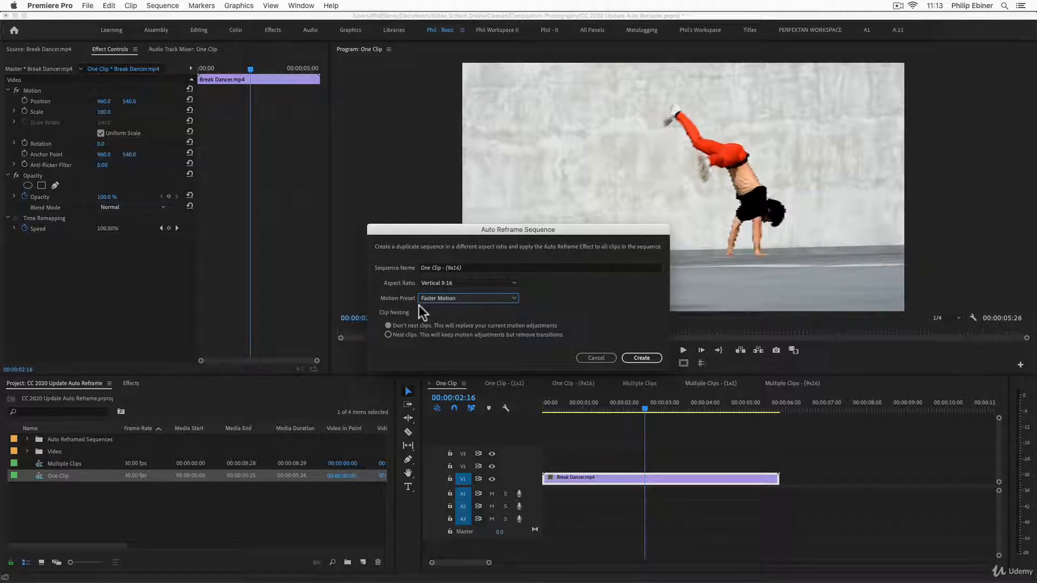
left_click(639, 357)
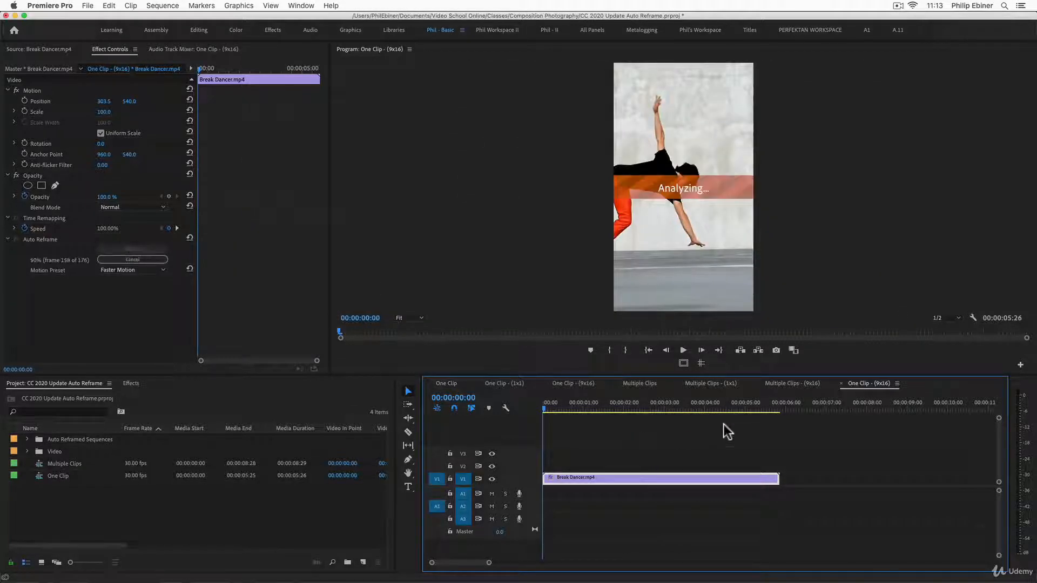
- Play the newly created 9x16 sequence, then replay it from the start against its Position keyframes
key("space")
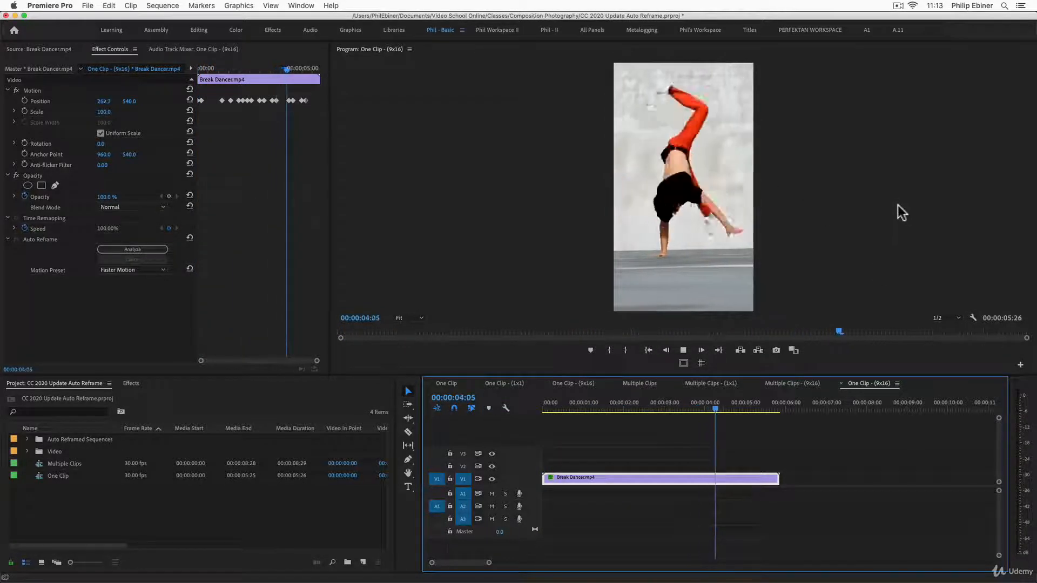
key("space")
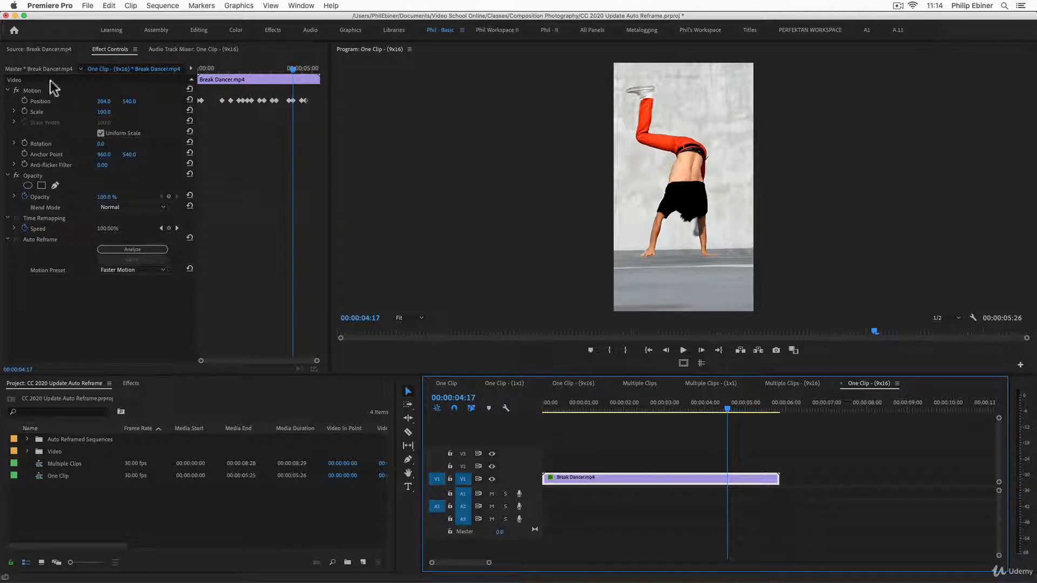
left_click_drag(237, 68, 182, 135)
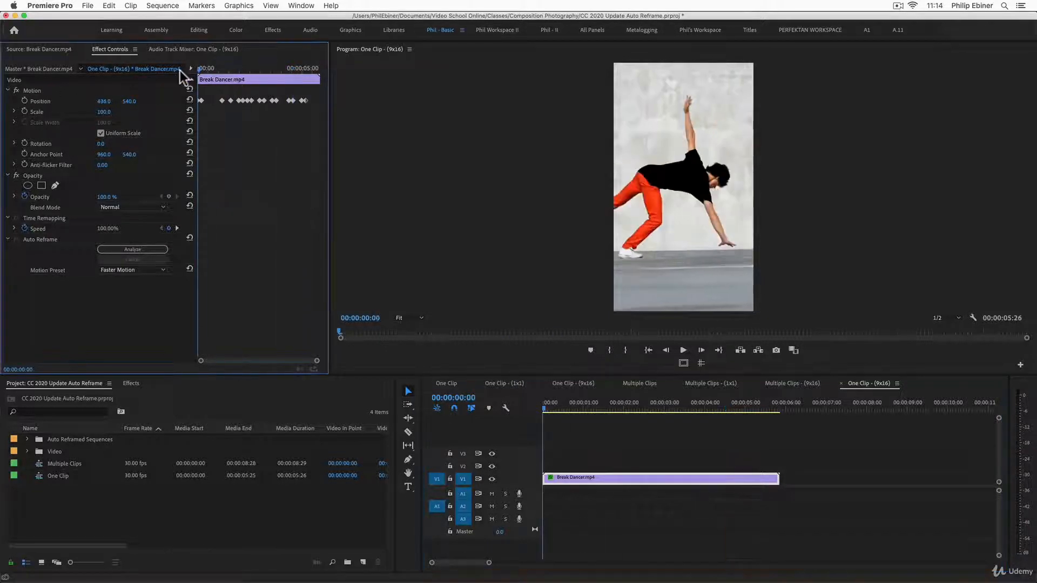
key("space")
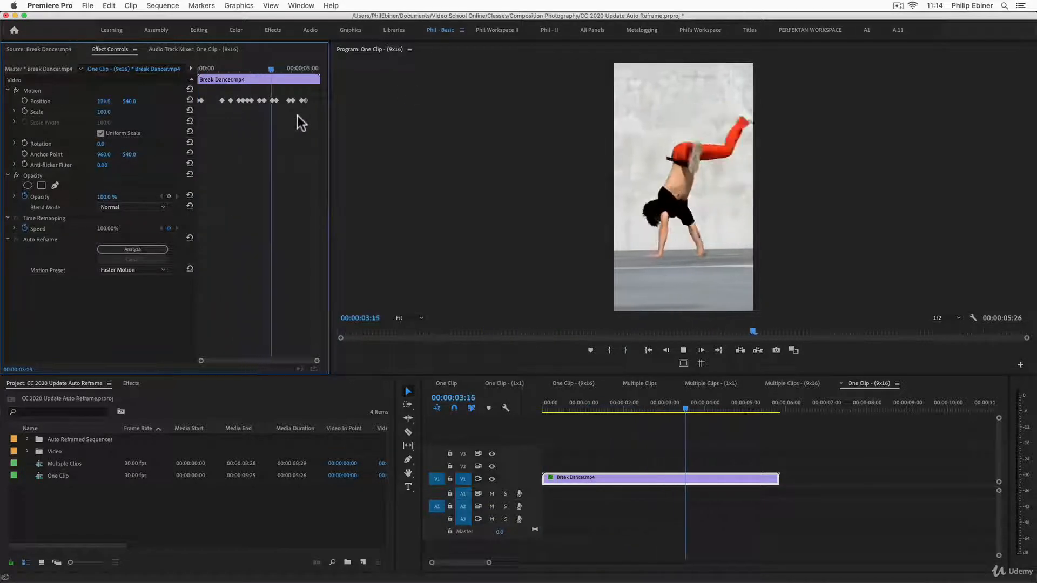
key("space")
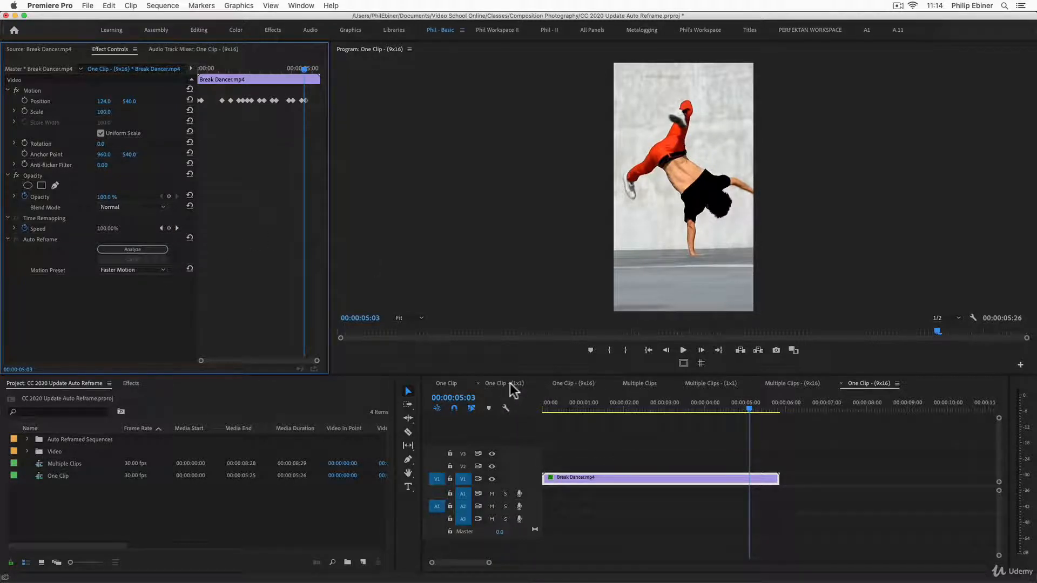
- Play through the original Multiple Clips sequence with its titles and return the playhead to the start
left_click(635, 383)
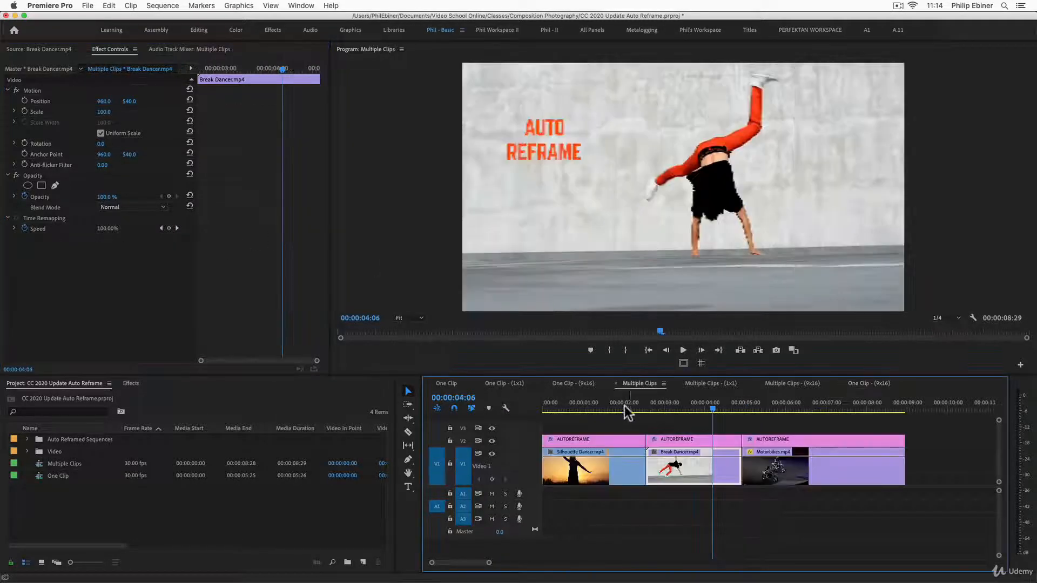
left_click(592, 411)
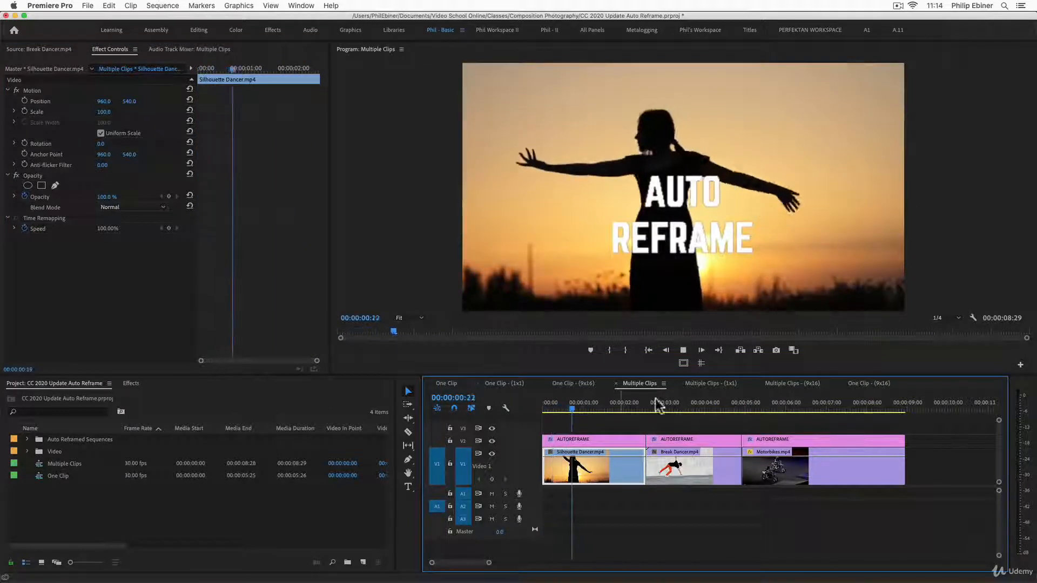
key("space")
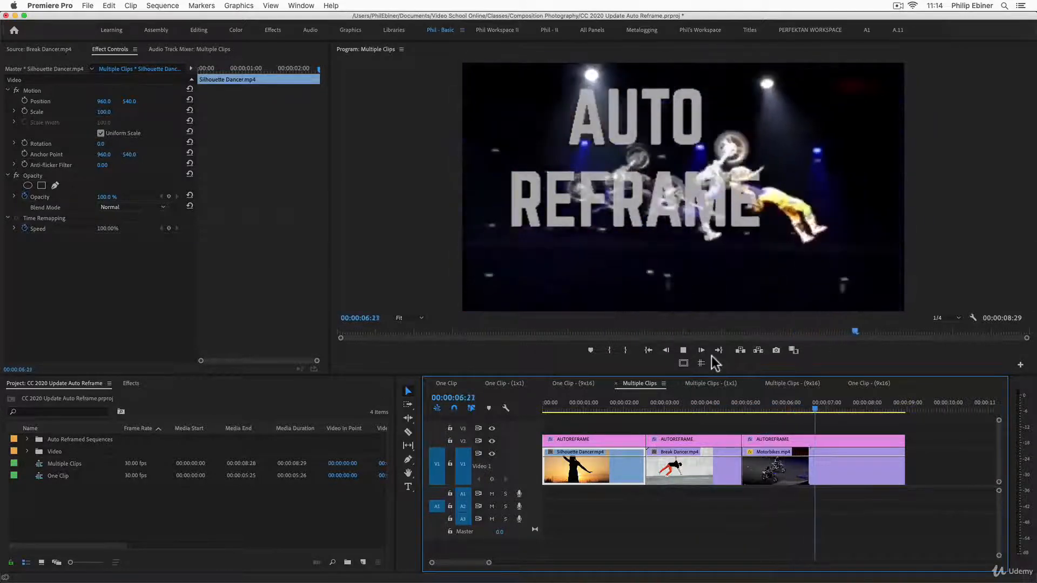
key("space")
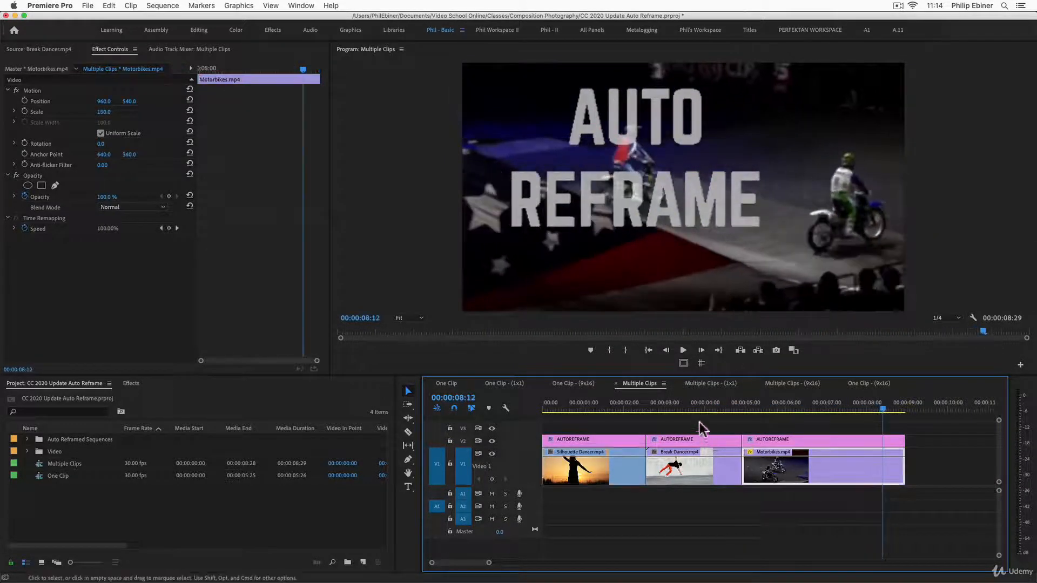
left_click(624, 408)
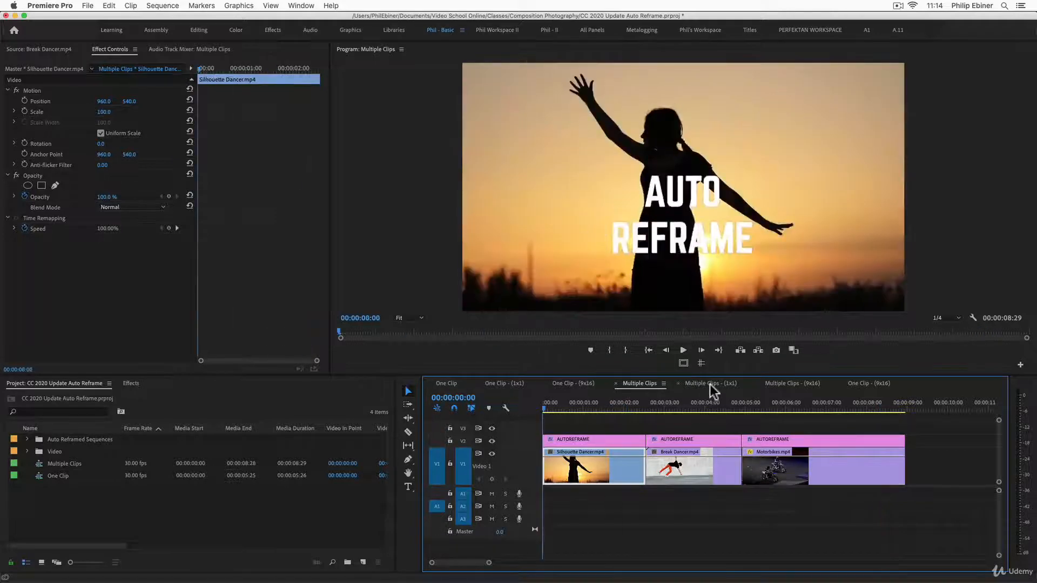
- Review the silhouette dancer and break dancer clips with their titles in the Multiple Clips 1x1 sequence
left_click(710, 384)
left_click(565, 405)
key("space")
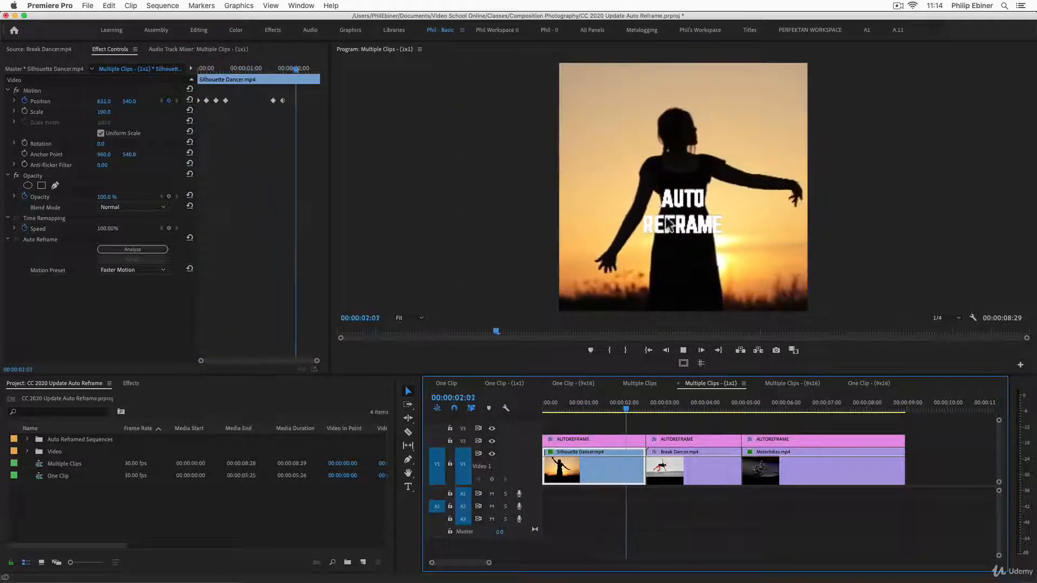
key("space")
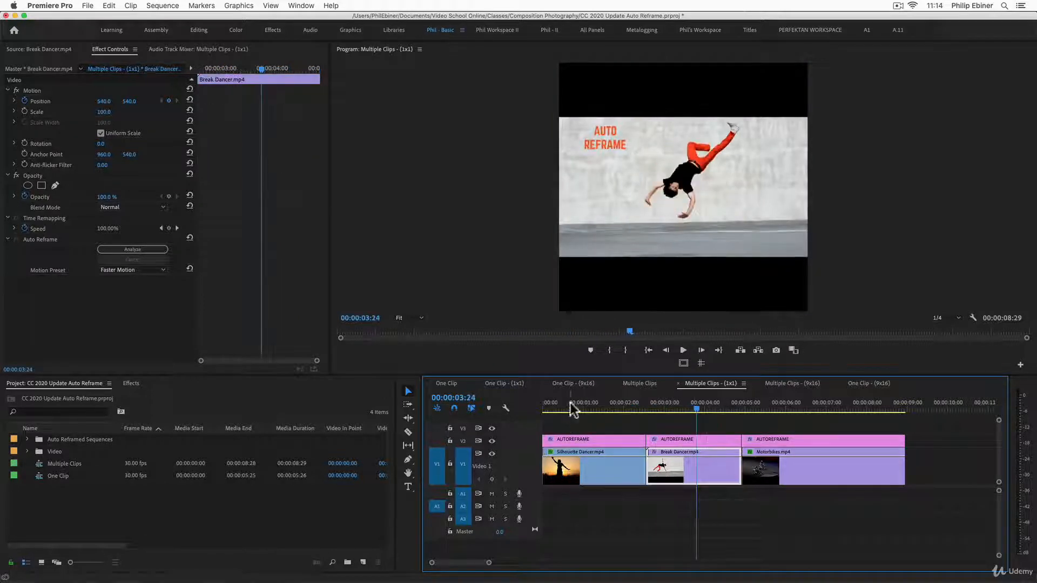
left_click(596, 404)
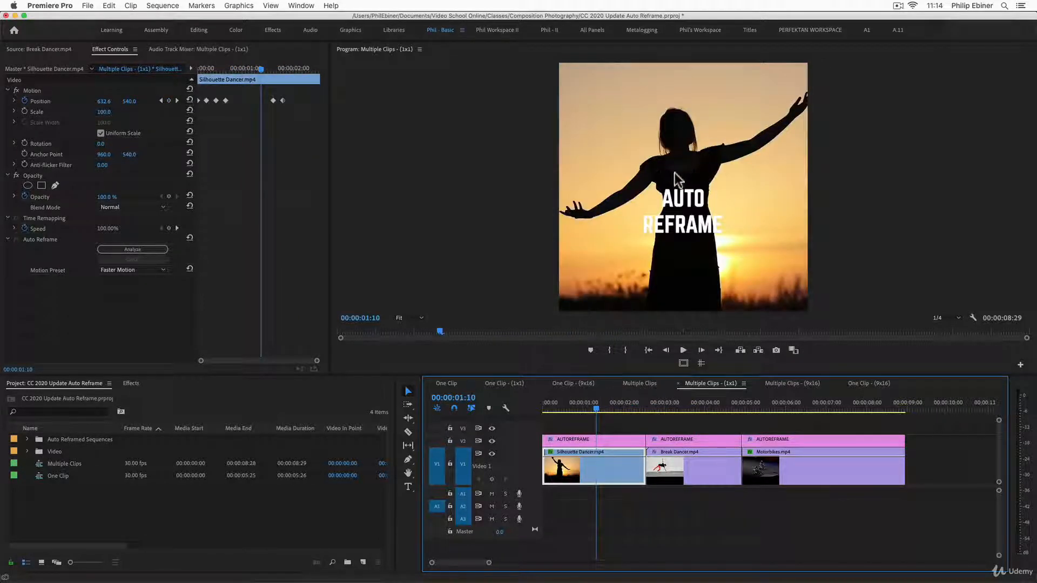
- Play the Motorbikes clip in the Multiple Clips 1x1 sequence and inspect the frame near its middle Position keyframes
left_click(789, 405)
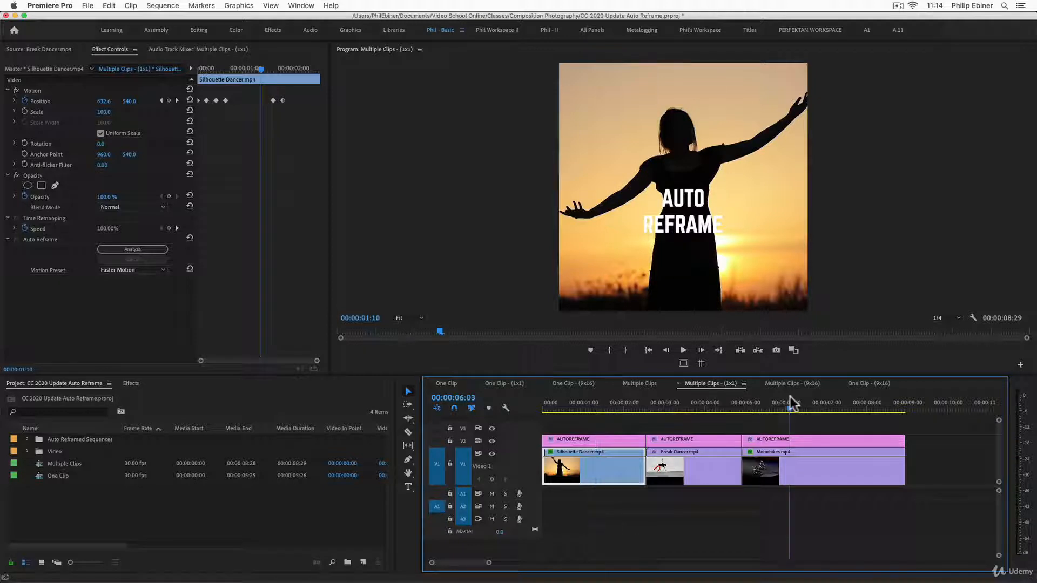
key("space")
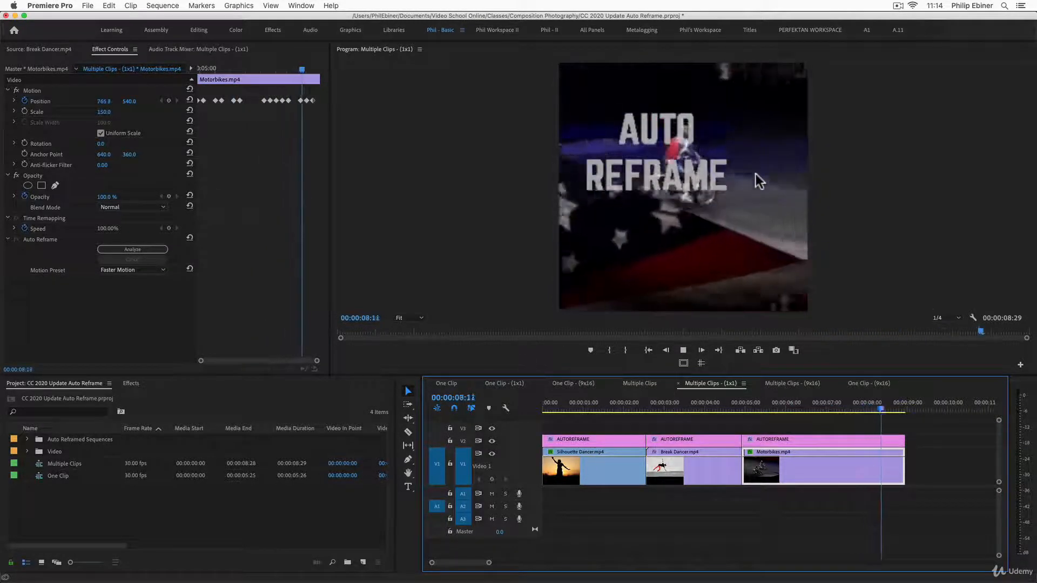
left_click(765, 405)
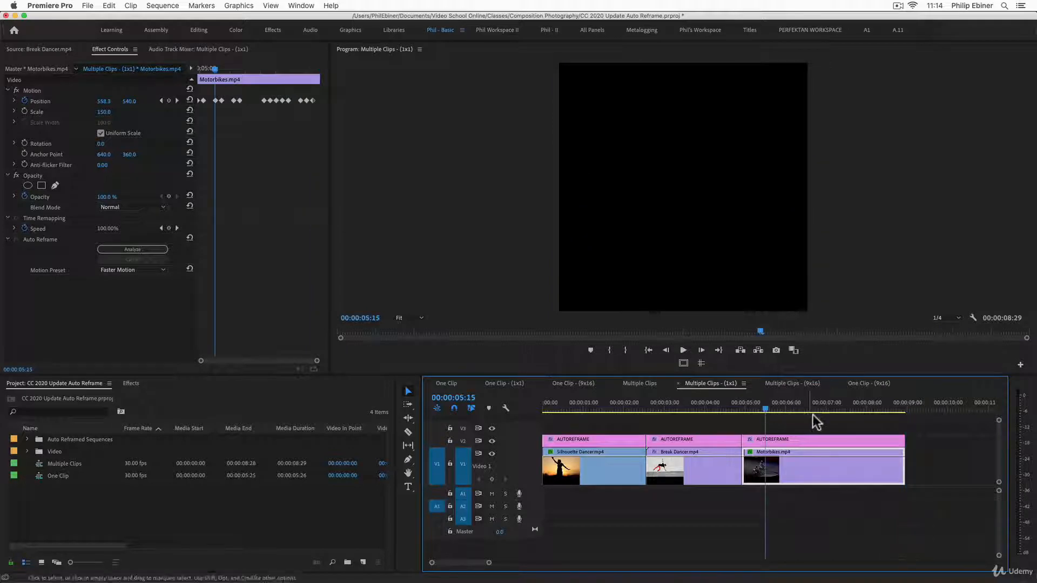
key("space")
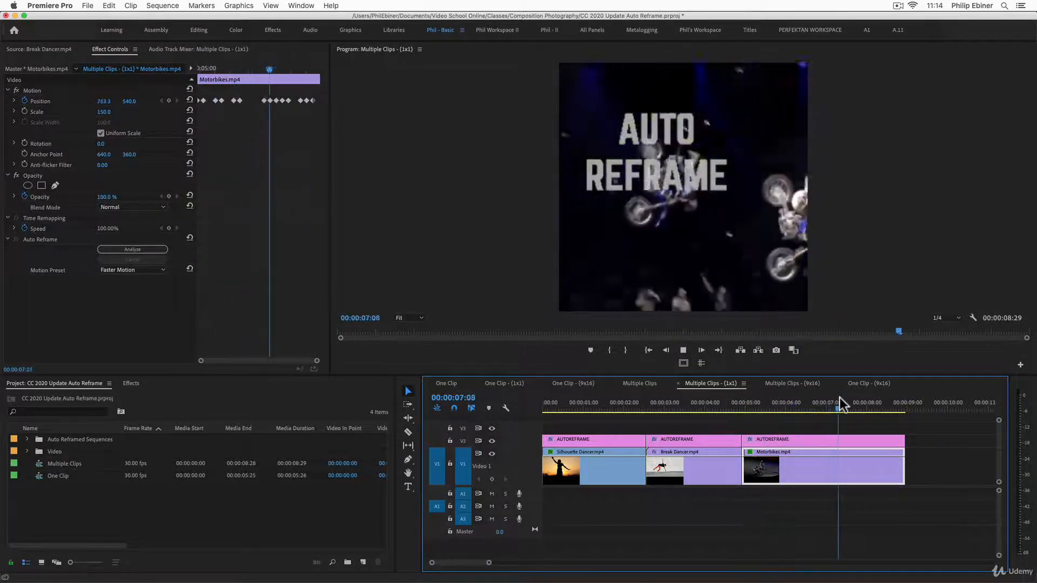
key("space")
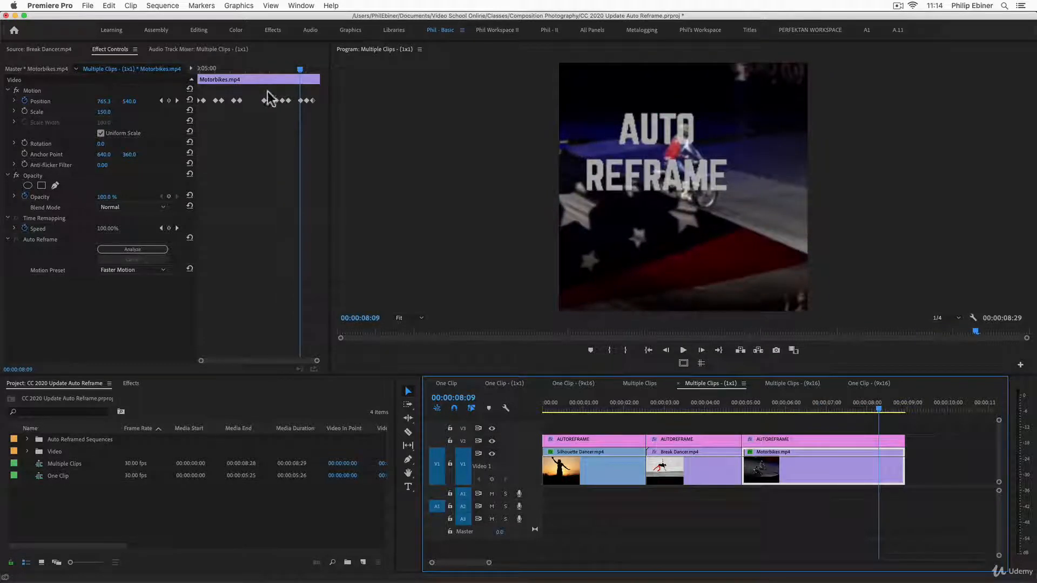
left_click(263, 70)
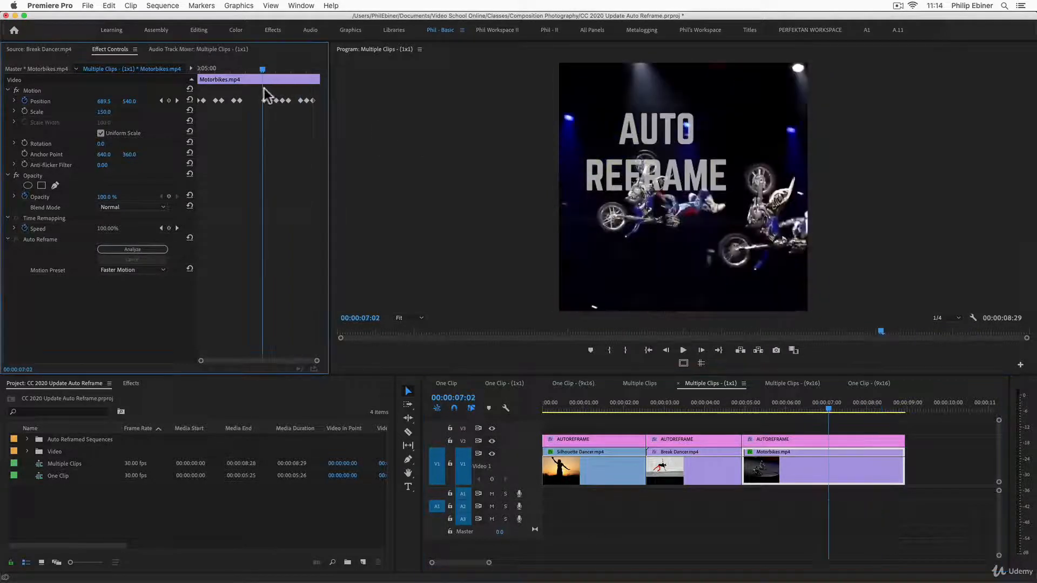
- Try deleting the first group of Position keyframes after the Motorbikes clip's midpoint, play the result, and undo the deletion
left_click_drag(258, 95, 283, 119)
key("BackSpace")
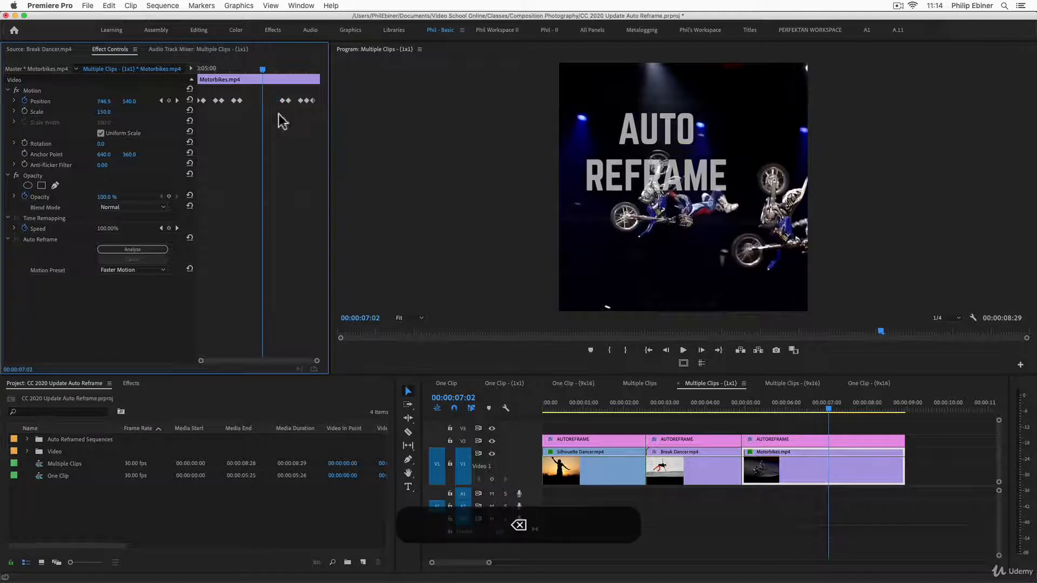
key("space")
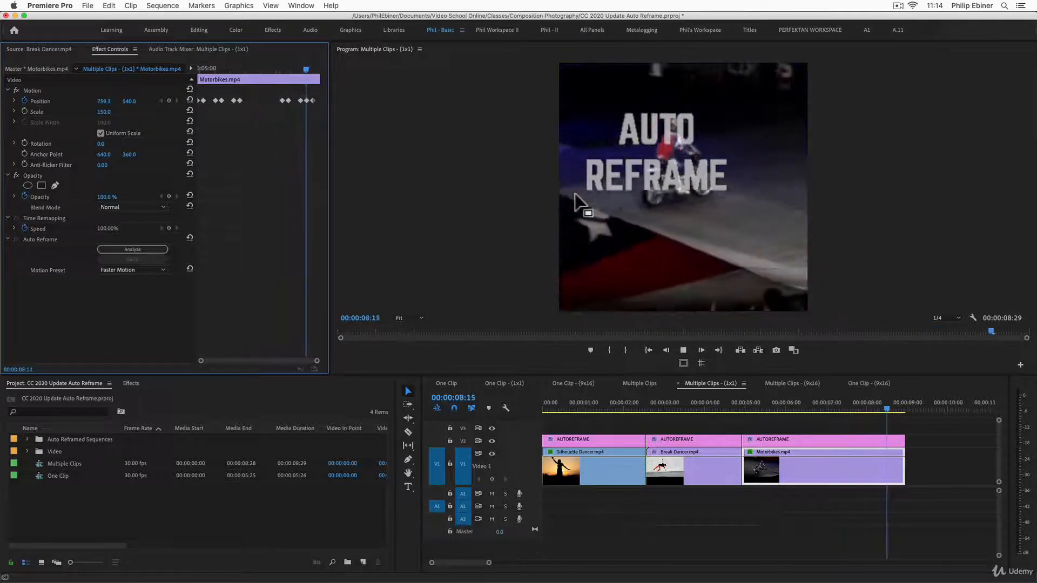
key("space")
key("super+z")
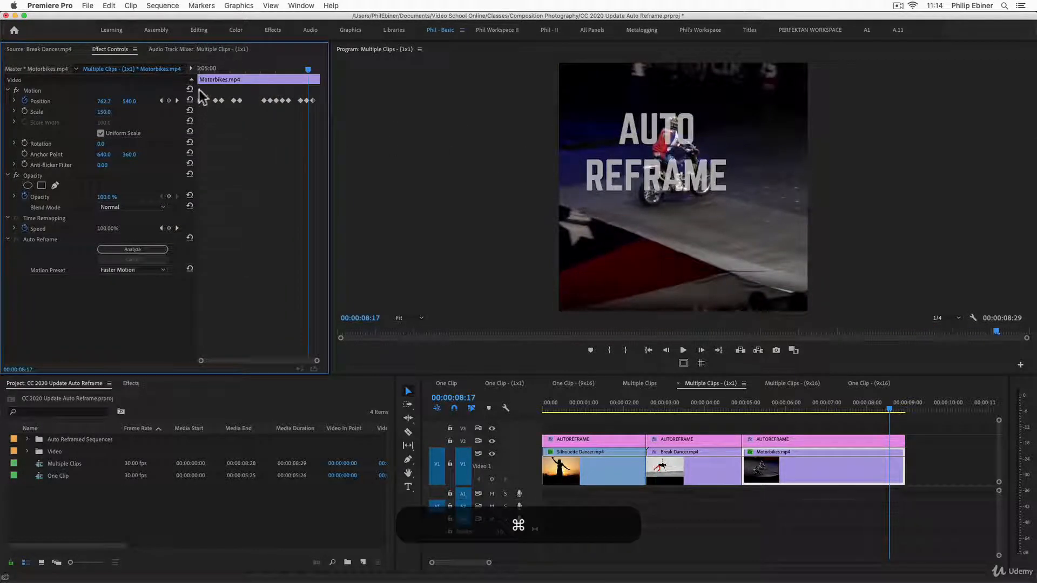
- Step back through the Motorbikes clip's Position keyframes to 00:00:07:22, try a different horizontal position there, and undo it
left_click(161, 101)
left_click(161, 101)
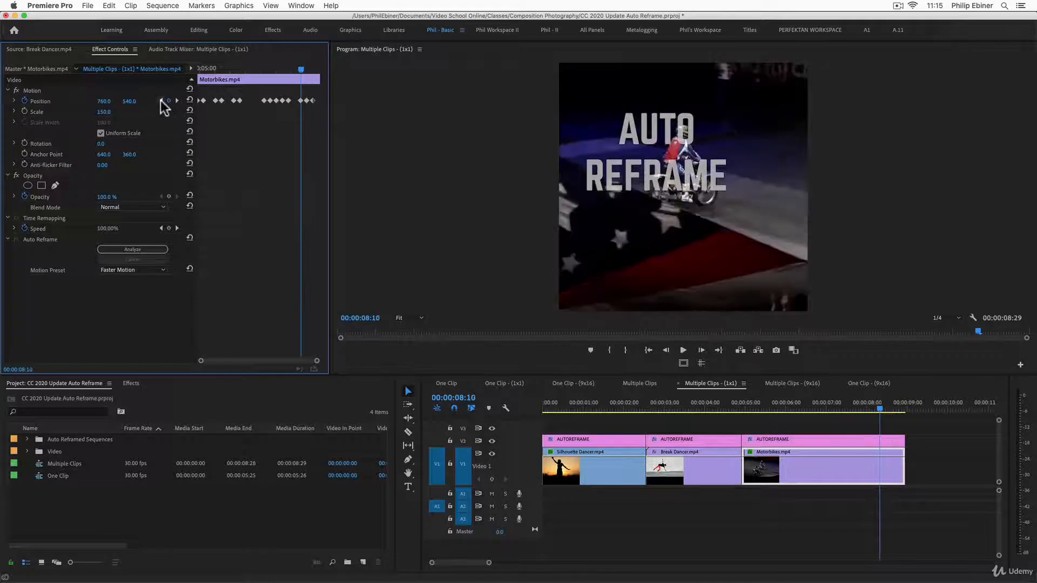
left_click(161, 101)
left_click(160, 101)
left_click(177, 101)
left_click(161, 101)
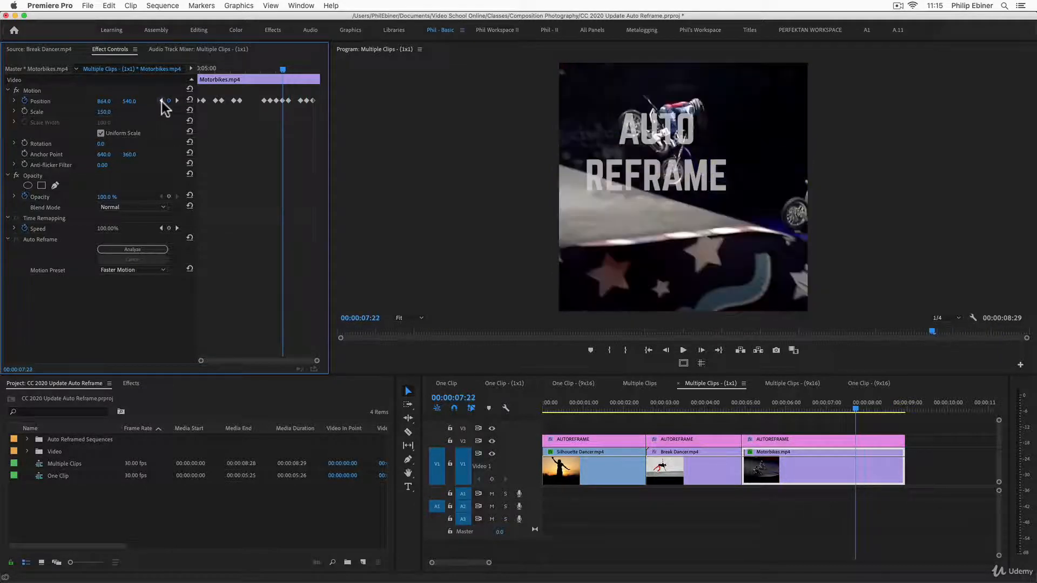
left_click_drag(106, 101, 132, 100)
key("super+z")
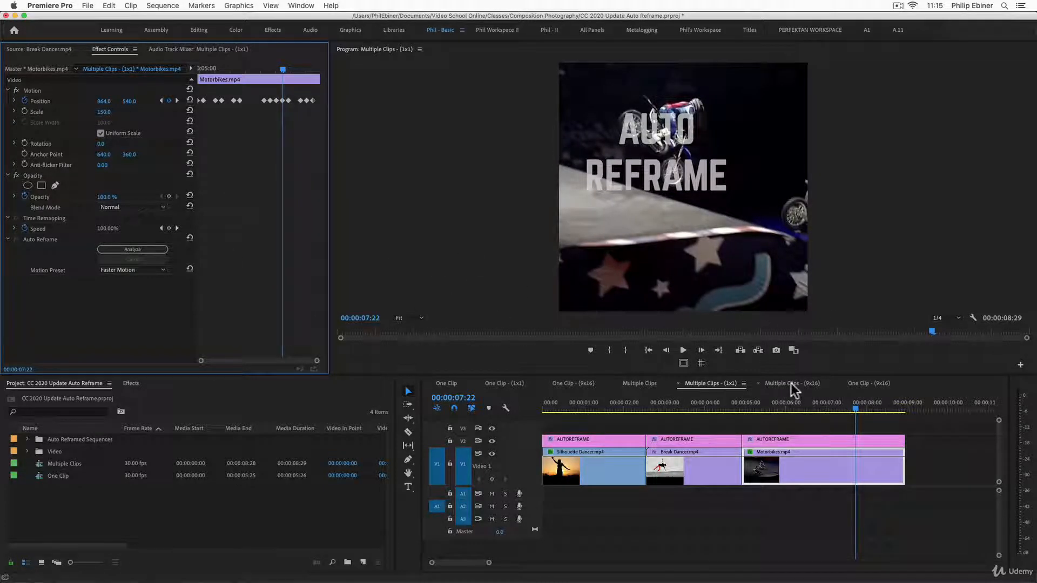
- Review the Break Dancer clip and its title in the Multiple Clips 1x1 sequence, and return the playhead to the start
left_click(683, 405)
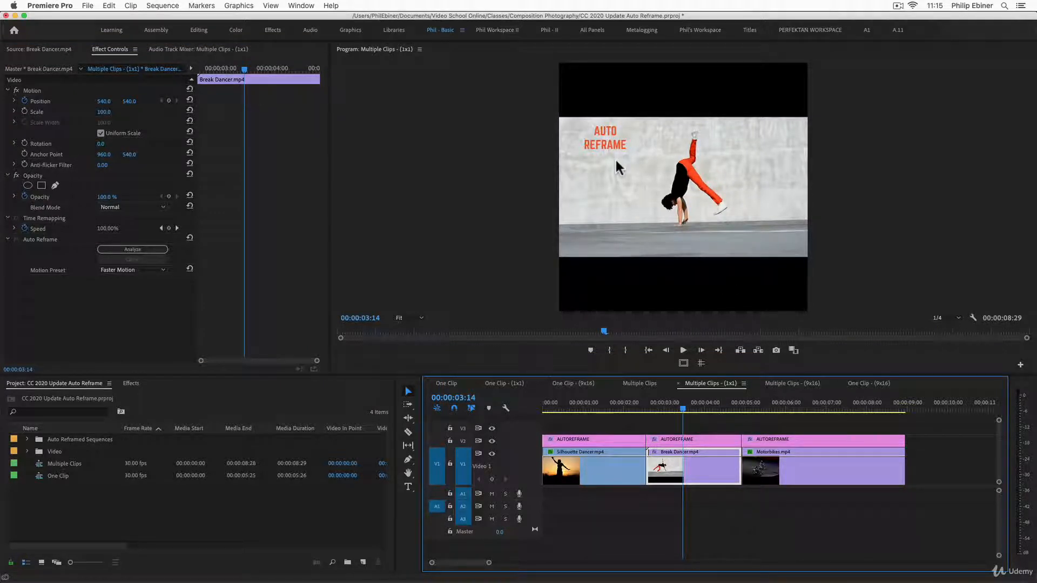
left_click(652, 406)
left_click_drag(643, 407, 705, 421)
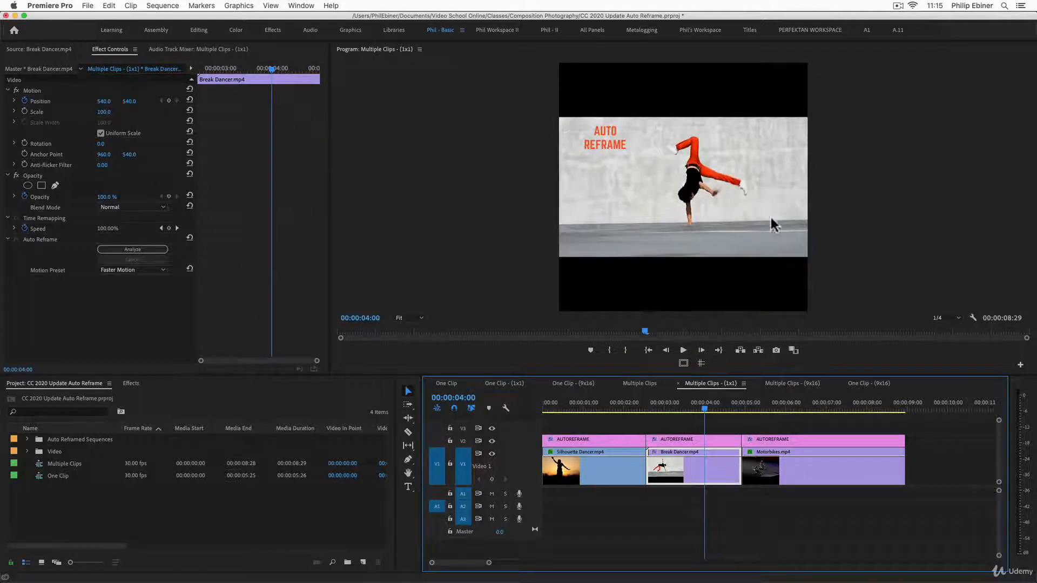
left_click_drag(623, 410, 489, 388)
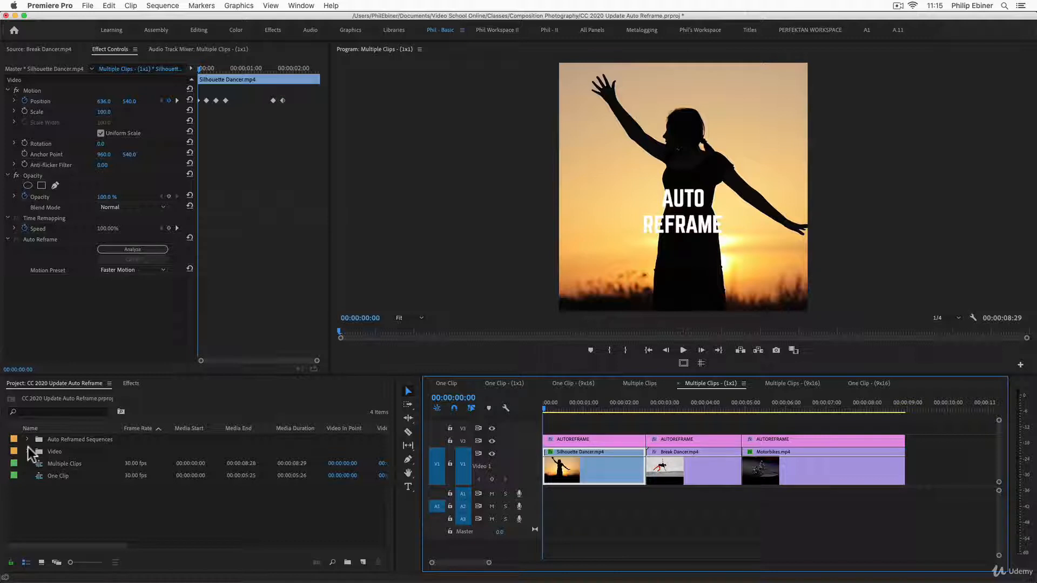
- Open the original Multiple Clips sequence and duplicate it in the project
double_click(62, 463)
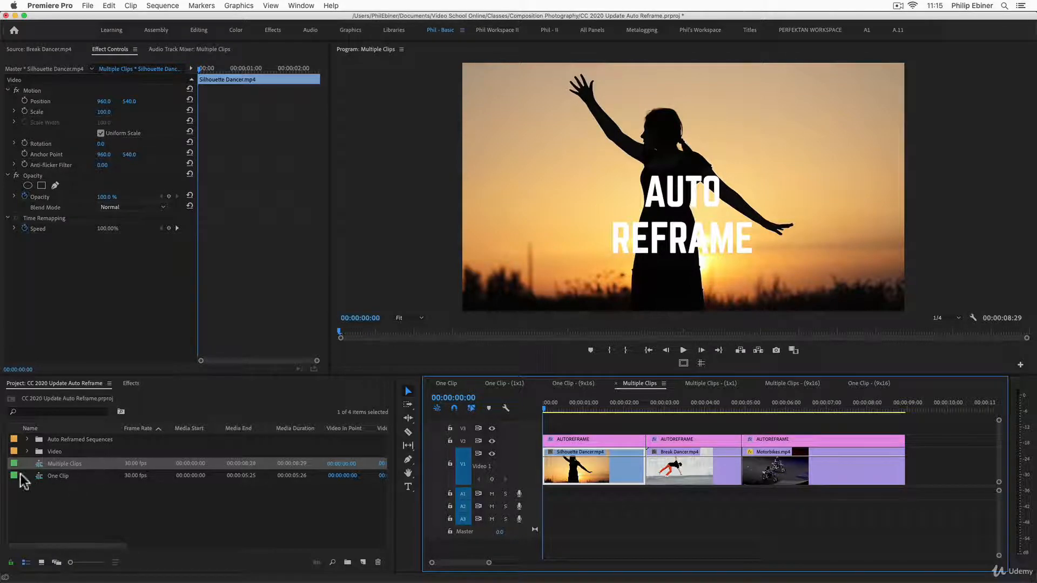
left_click_drag(593, 409, 521, 426)
right_click(39, 465)
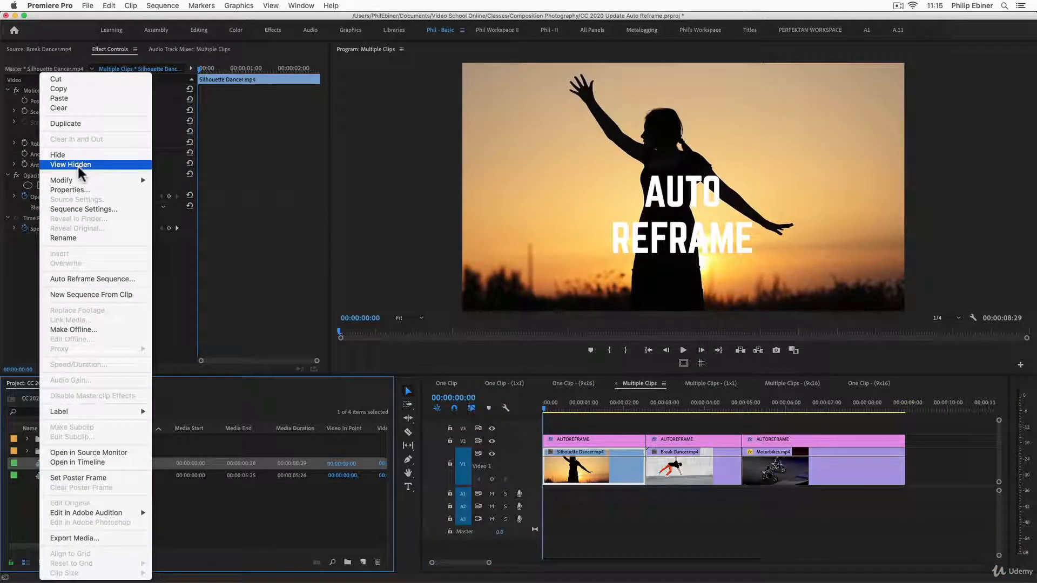
left_click(77, 124)
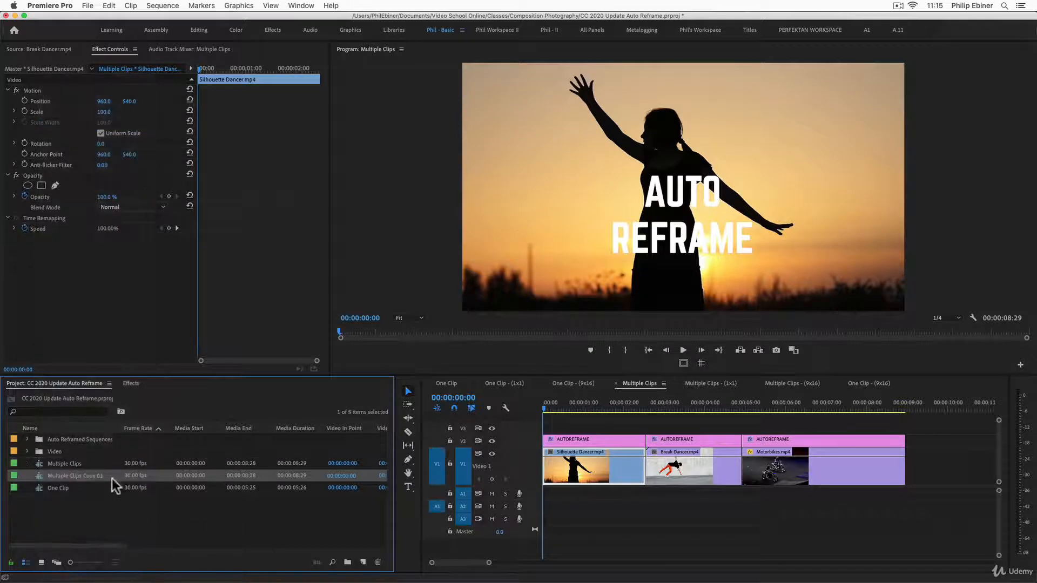
- Rename the duplicated sequence as Multiple Clips 916
left_click(91, 477)
key("BackSpace")
key("BackSpace")
key("BackSpace")
key("BackSpace")
key("BackSpace")
key("BackSpace")
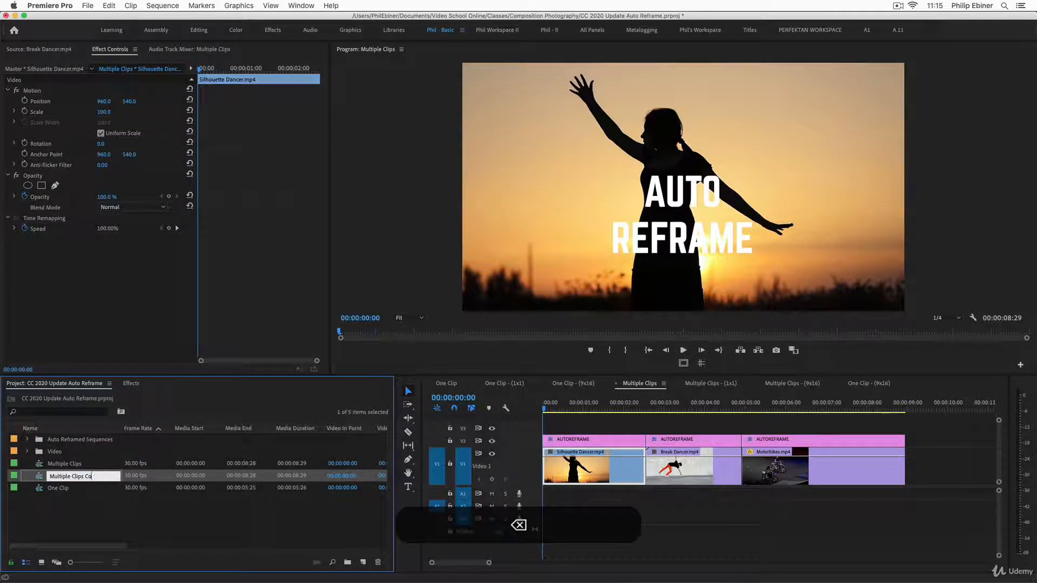
type("916")
key("Return")
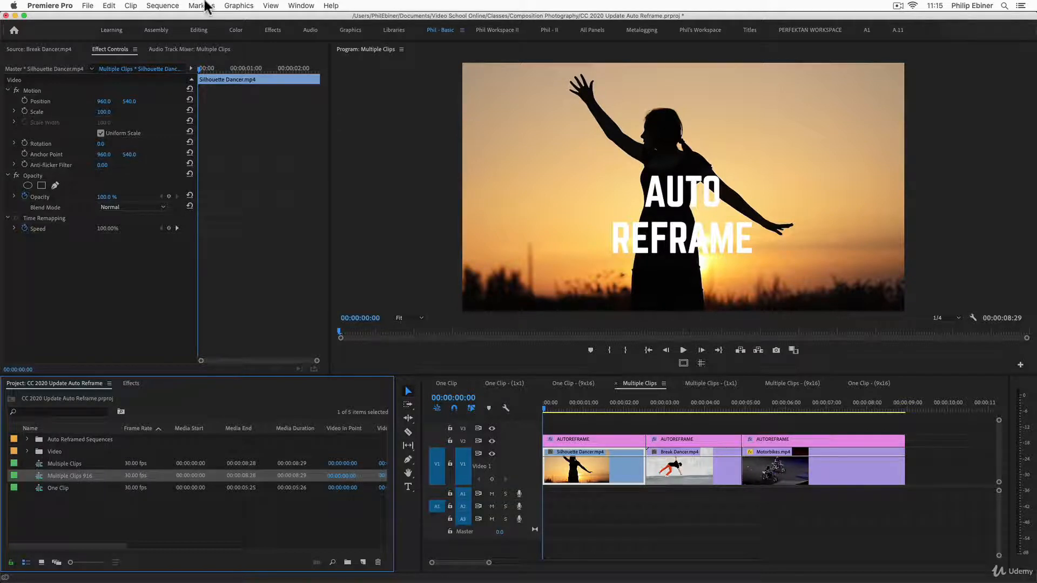
- Open the Multiple Clips 916 sequence and set its frame size to 1080 horizontal by 1920 vertical, accepting deletion of its previews
double_click(39, 479)
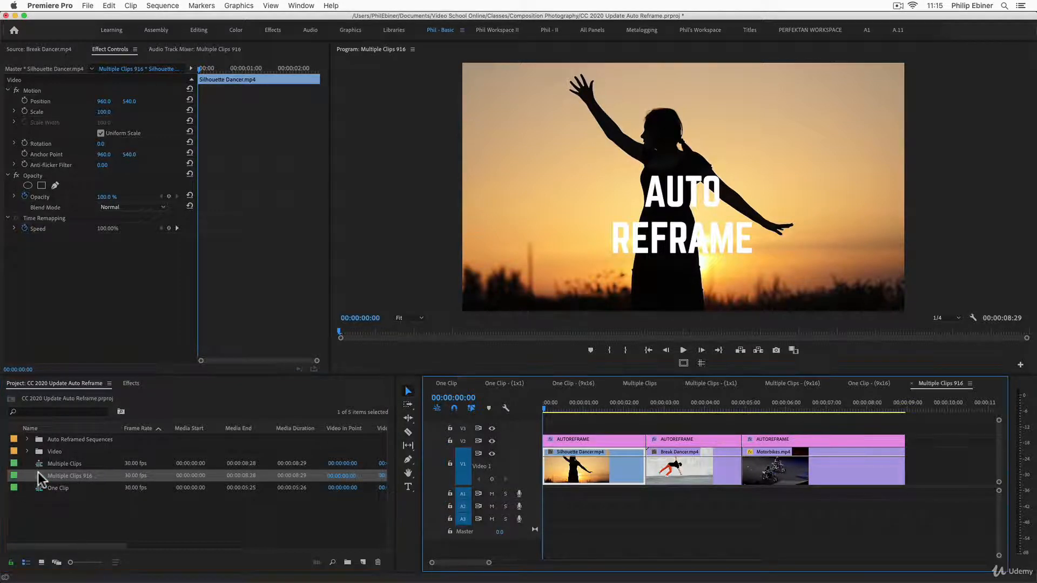
left_click(163, 5)
left_click(186, 17)
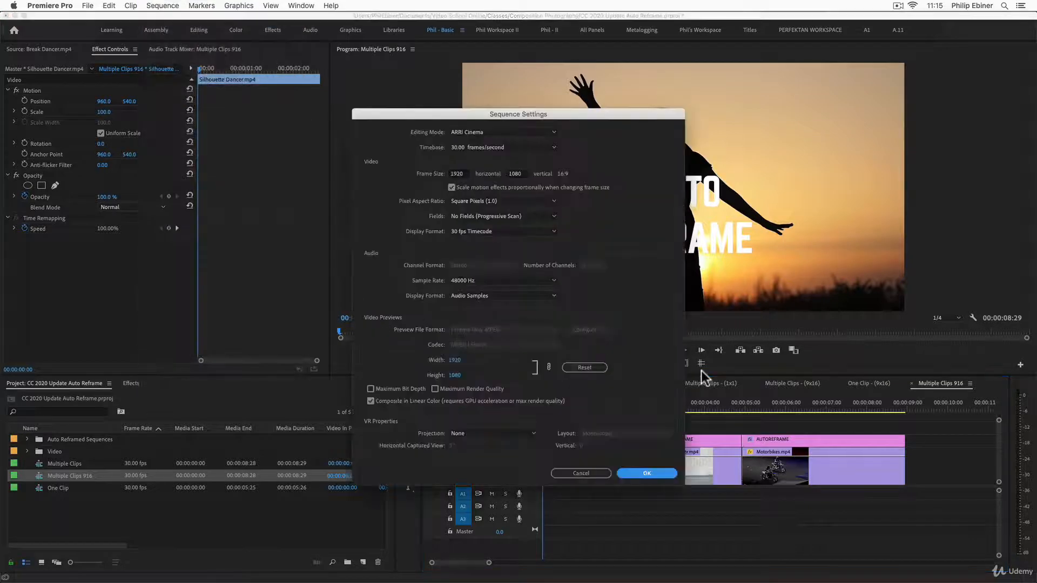
double_click(463, 173)
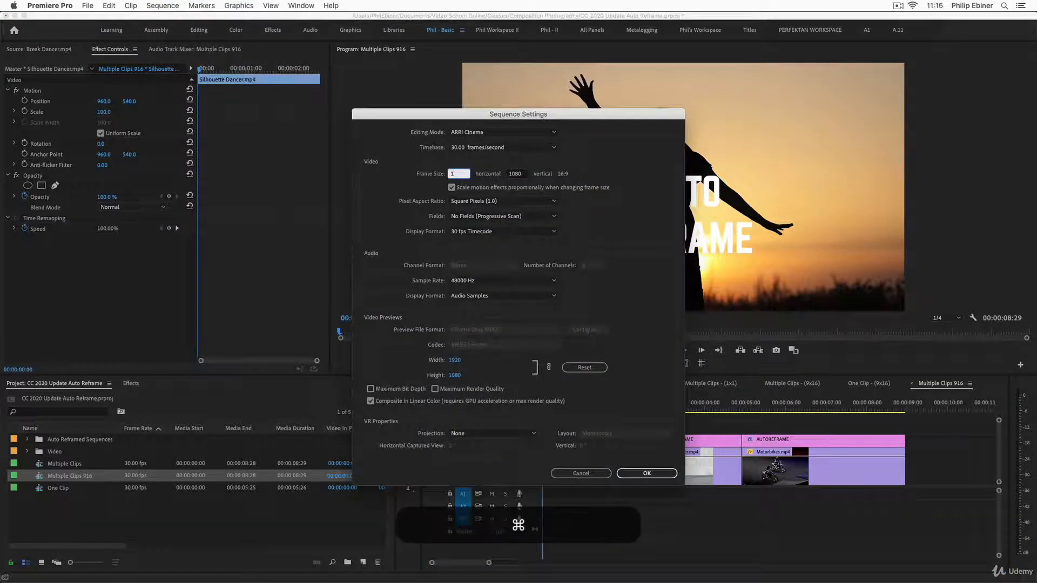
type("1080")
key("Tab")
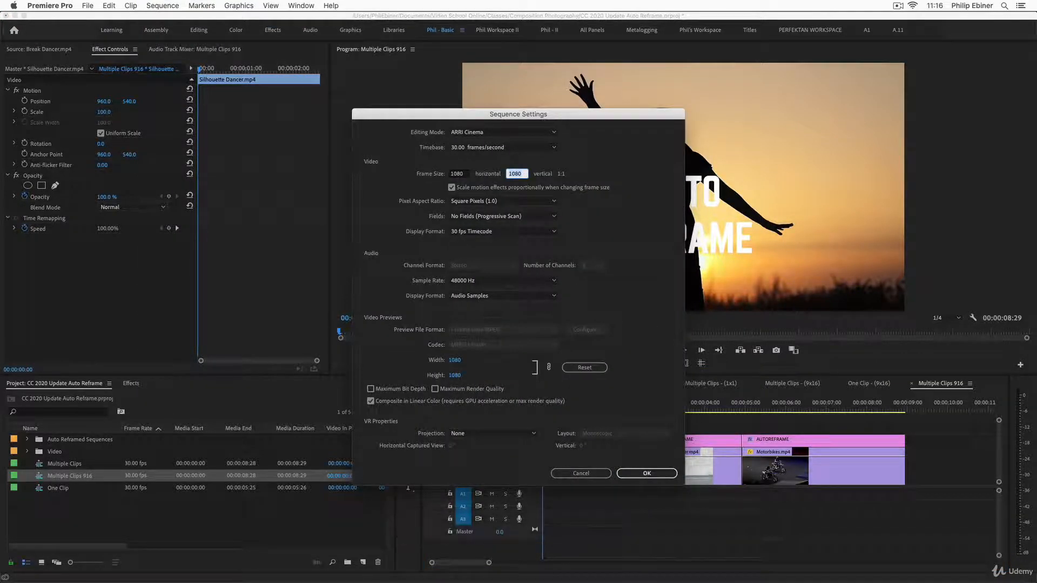
type("1920")
left_click(652, 474)
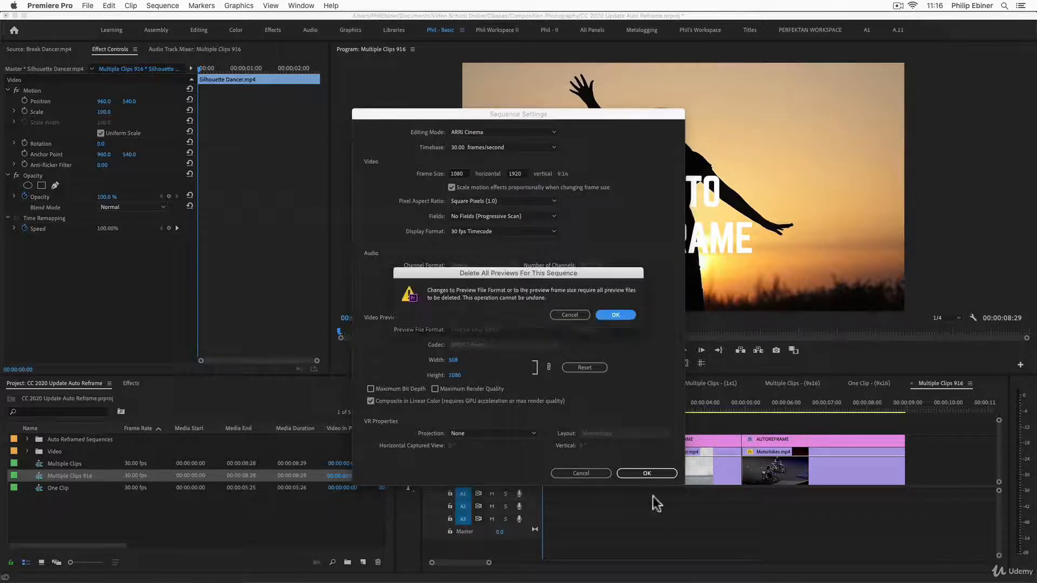
left_click(620, 316)
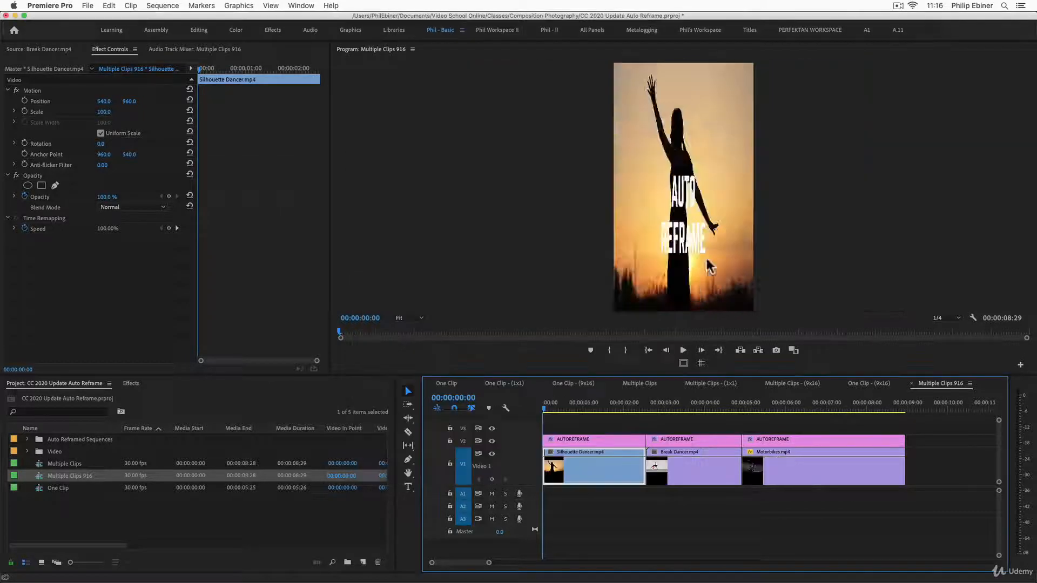
left_click_drag(582, 407, 569, 442)
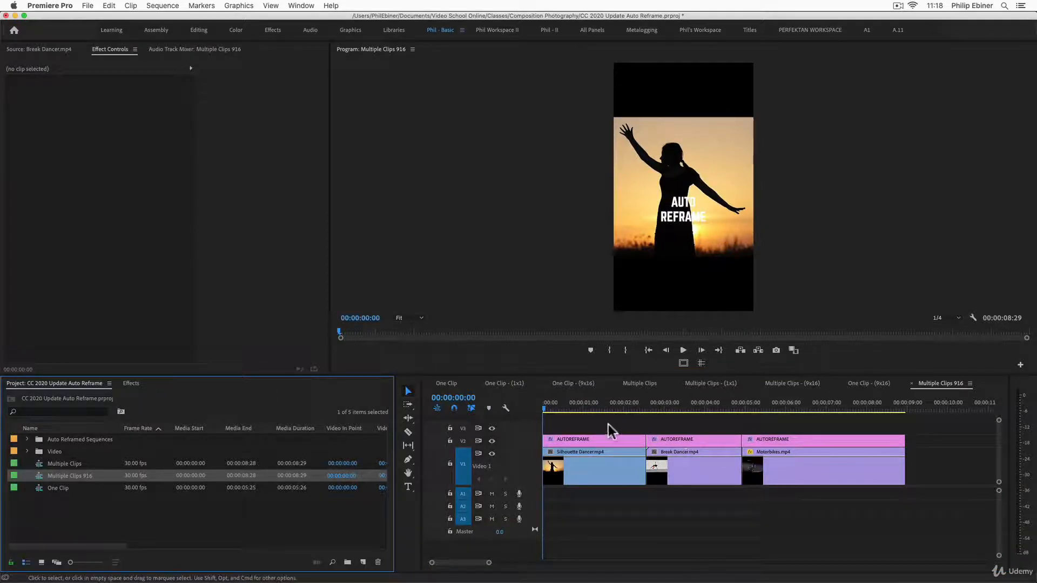
- Apply the Auto Reframe effect from the Transform video effects to the Silhouette Dancer clip and preview the reframed shot
left_click(131, 384)
left_click(11, 450)
left_click(7, 450)
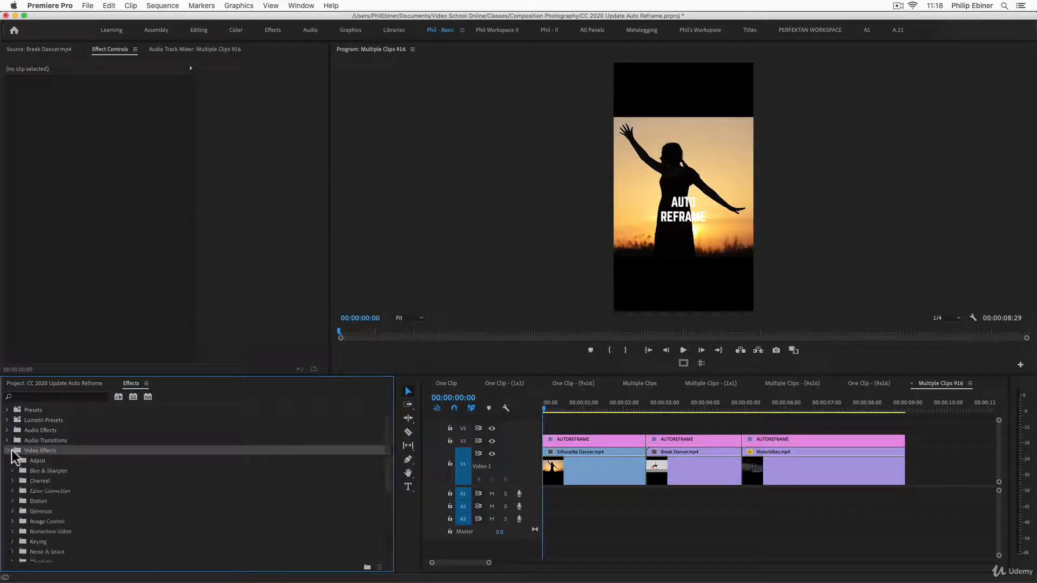
scroll(103, 461, "down", 5)
left_click(12, 521)
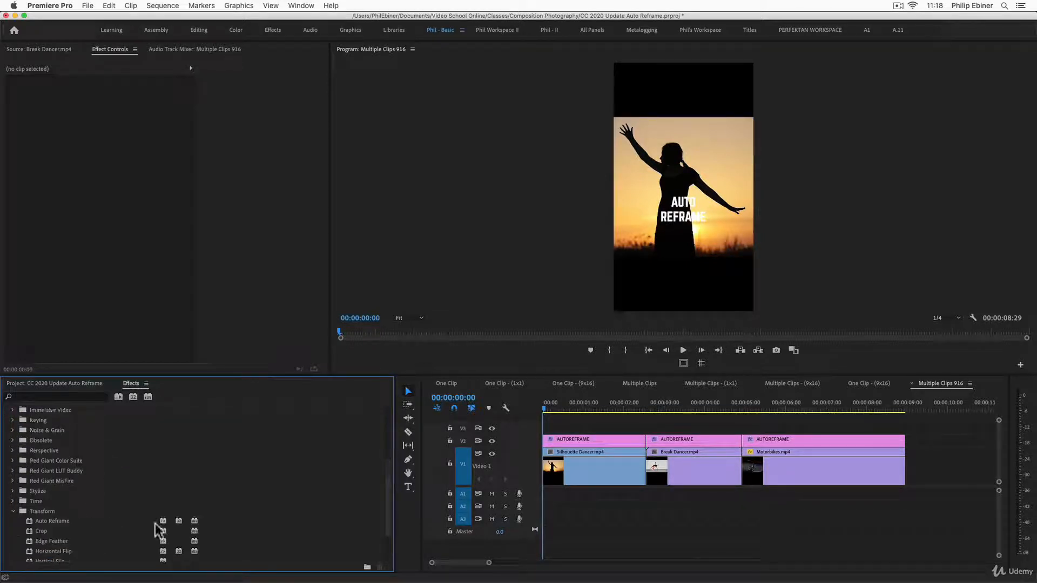
scroll(70, 506, "down", 2)
left_click(47, 489)
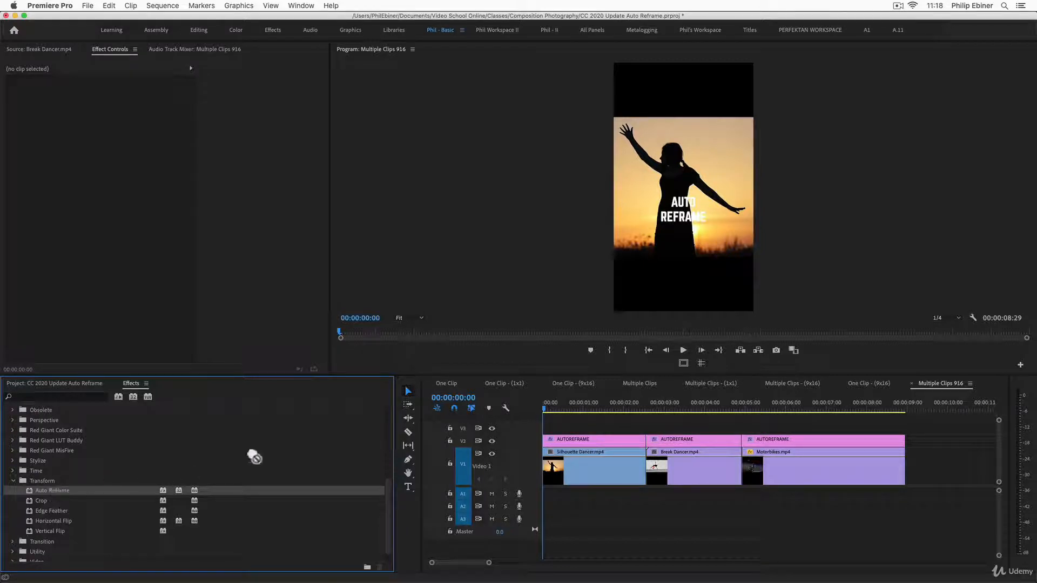
left_click(616, 468)
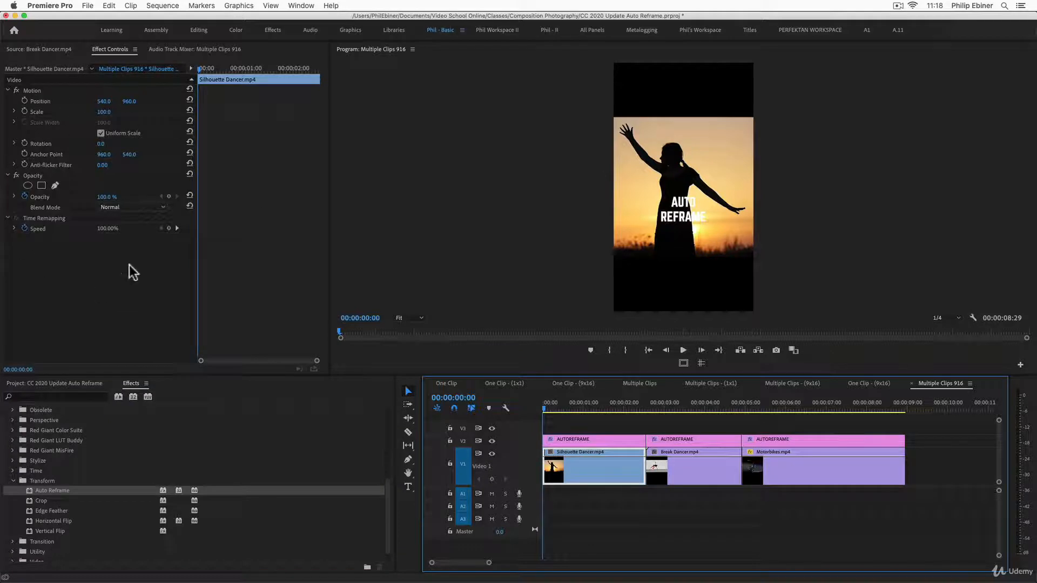
left_click_drag(62, 489, 111, 280)
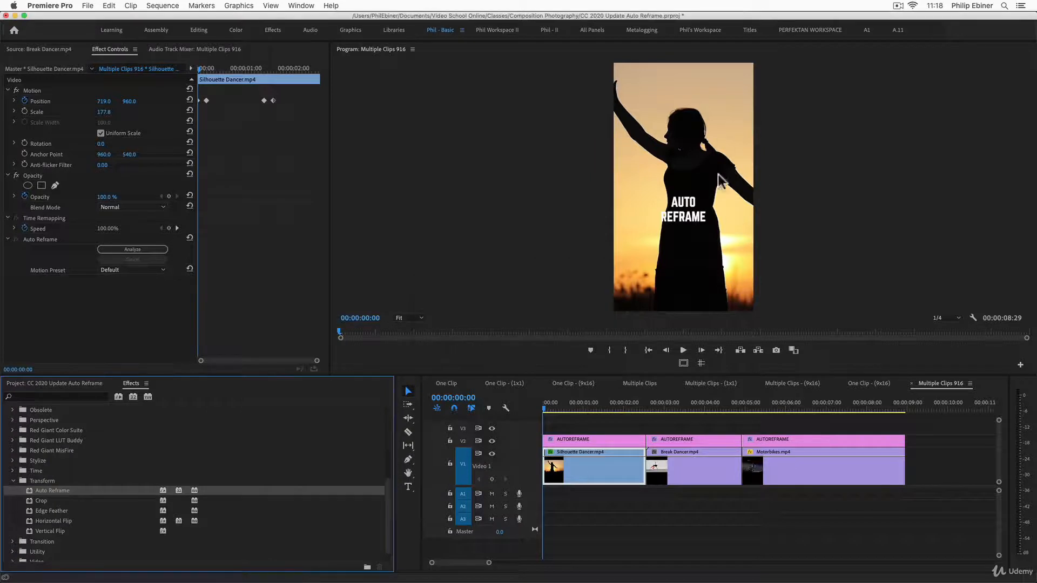
key("space")
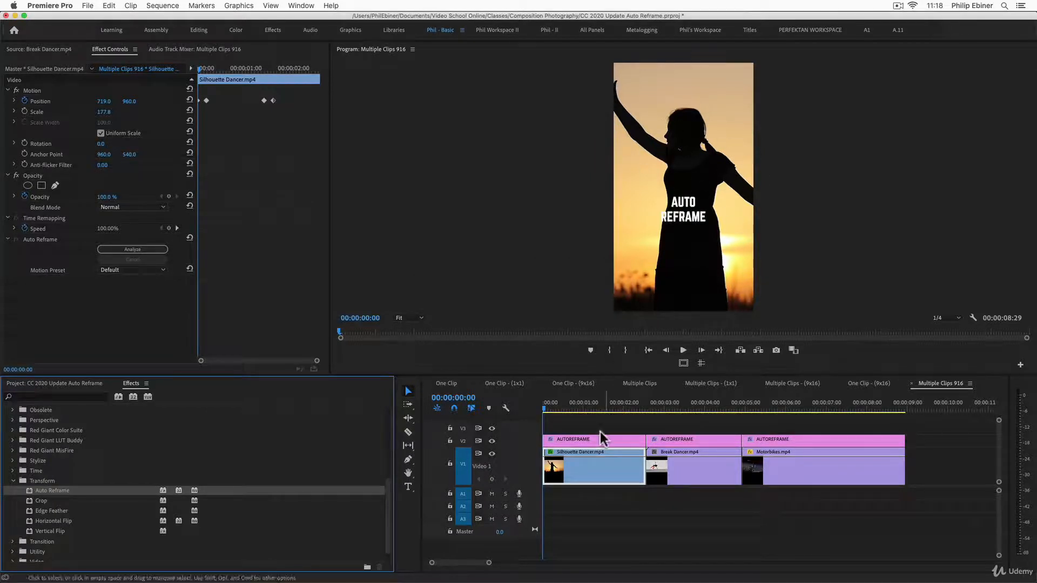
- Apply the Auto Reframe effect to the Motorbikes clip in Multiple Clips 916 and play part of it
left_click(775, 404)
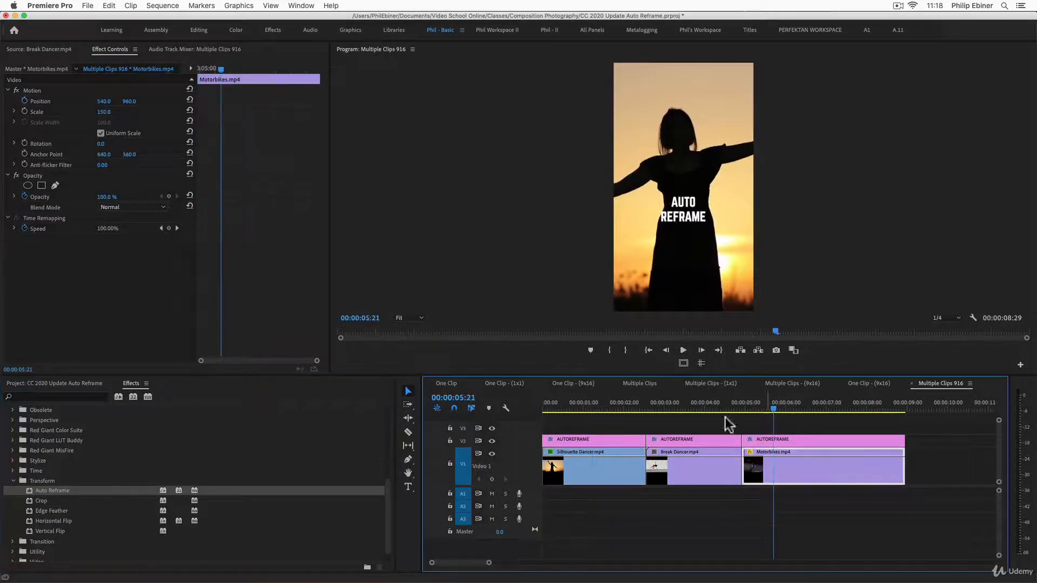
left_click_drag(54, 487, 103, 302)
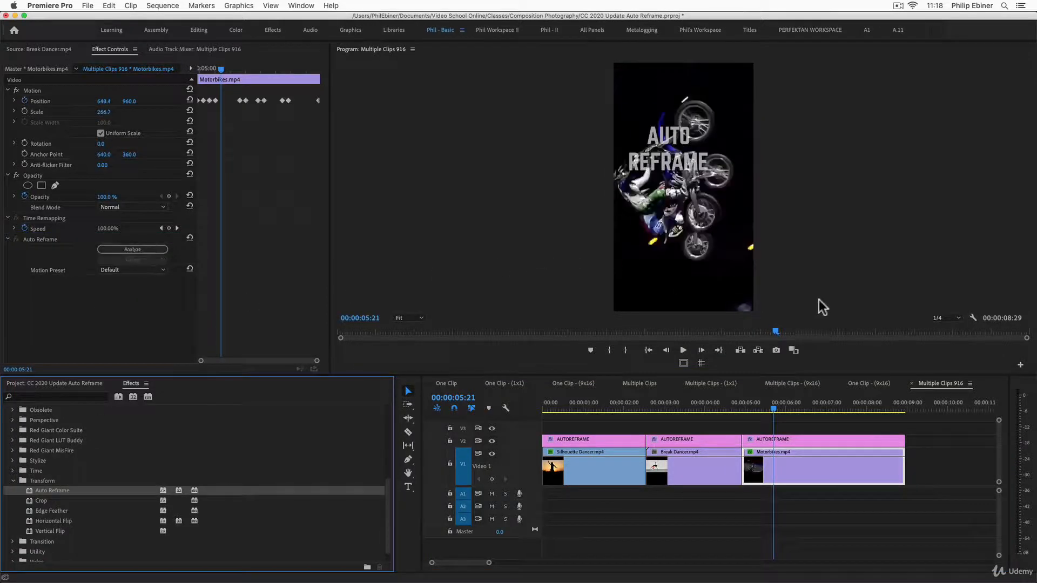
key("space")
key("space")
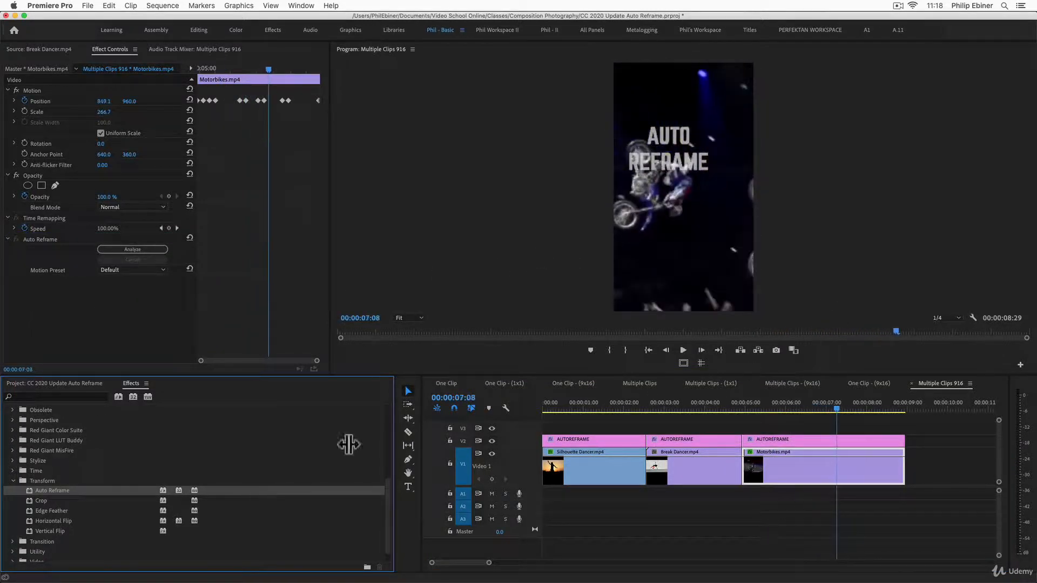
- Apply the Auto Reframe effect to the title graphic above the Motorbikes clip and to the Break Dancer clip
left_click(832, 440)
left_click_drag(51, 490, 99, 344)
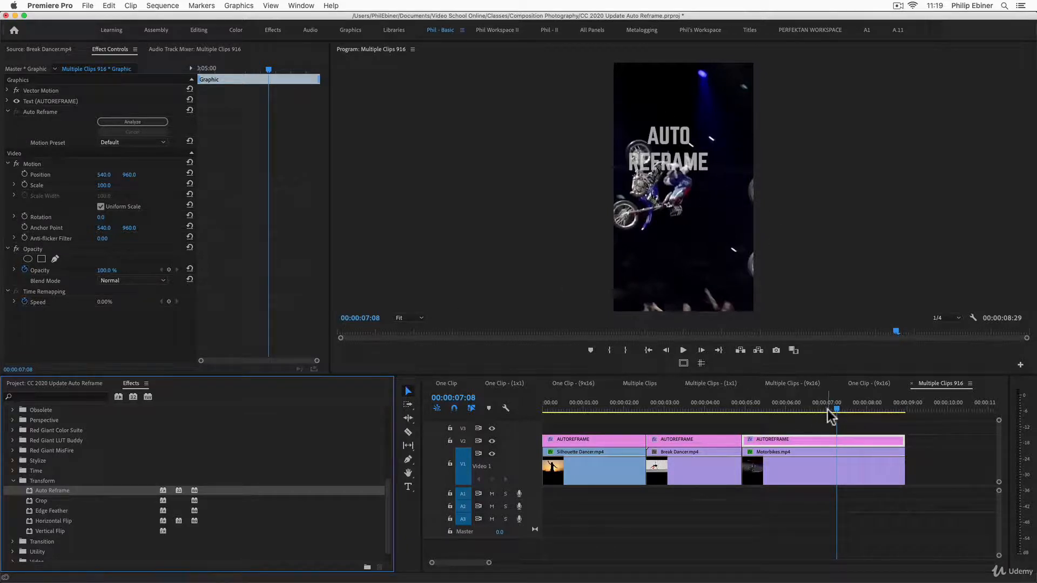
left_click(708, 403)
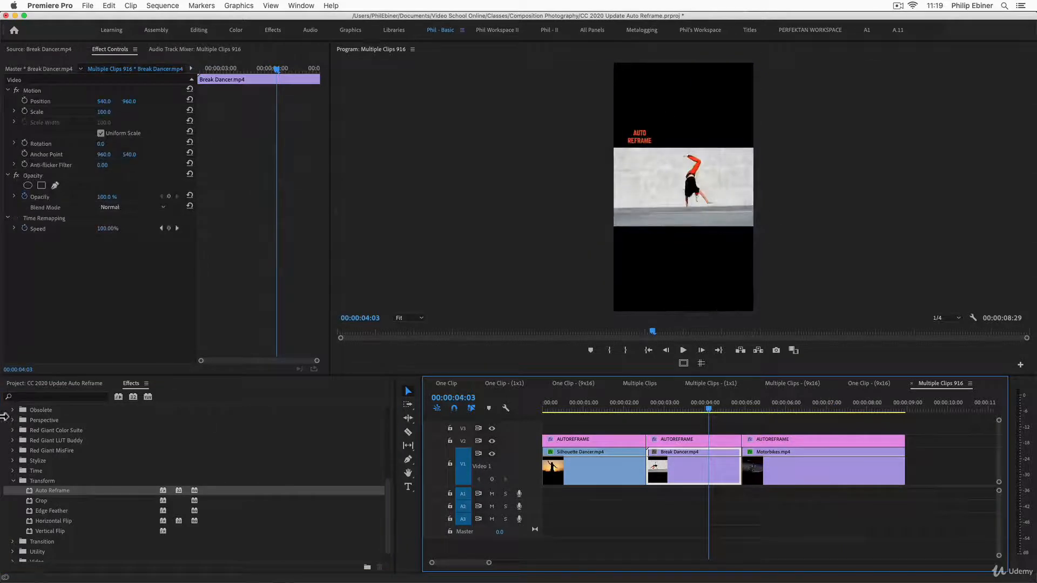
left_click_drag(69, 494, 89, 336)
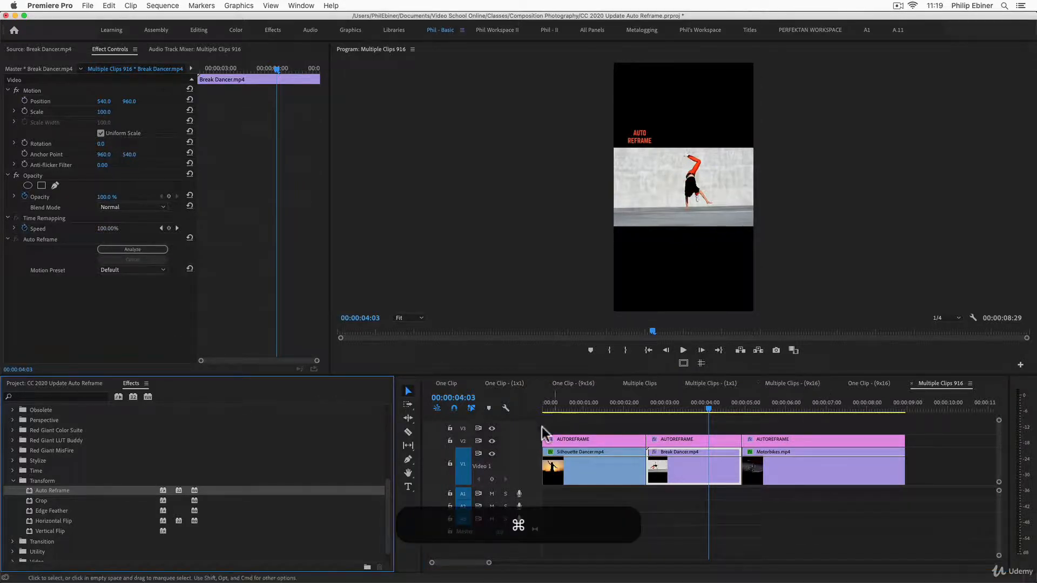
- Check the Silhouette Dancer clip, return to the project contents, and view the One Clip, One Clip 1x1 and One Clip 9x16 sequences
left_click(586, 404)
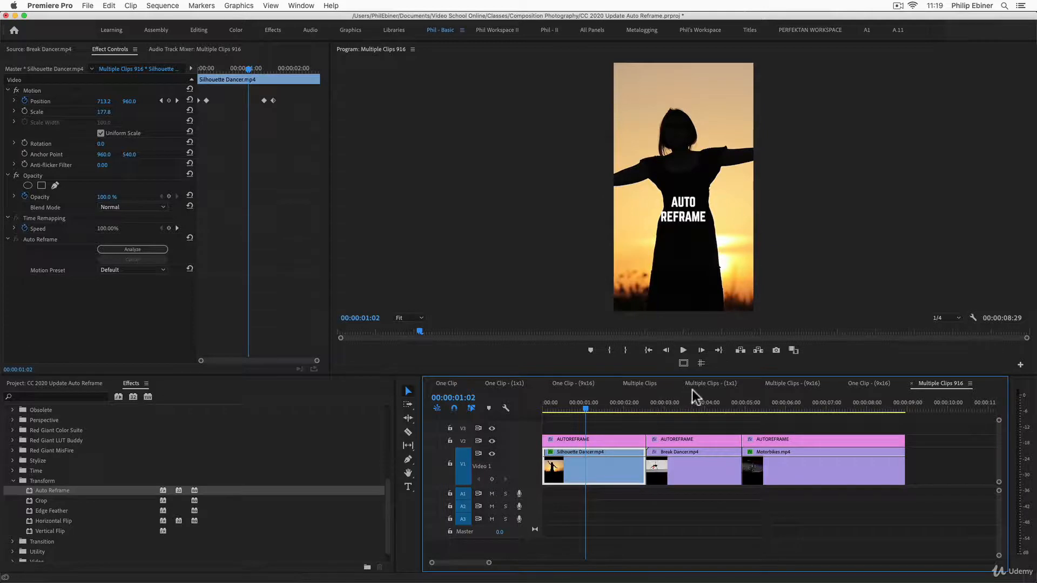
left_click(12, 481)
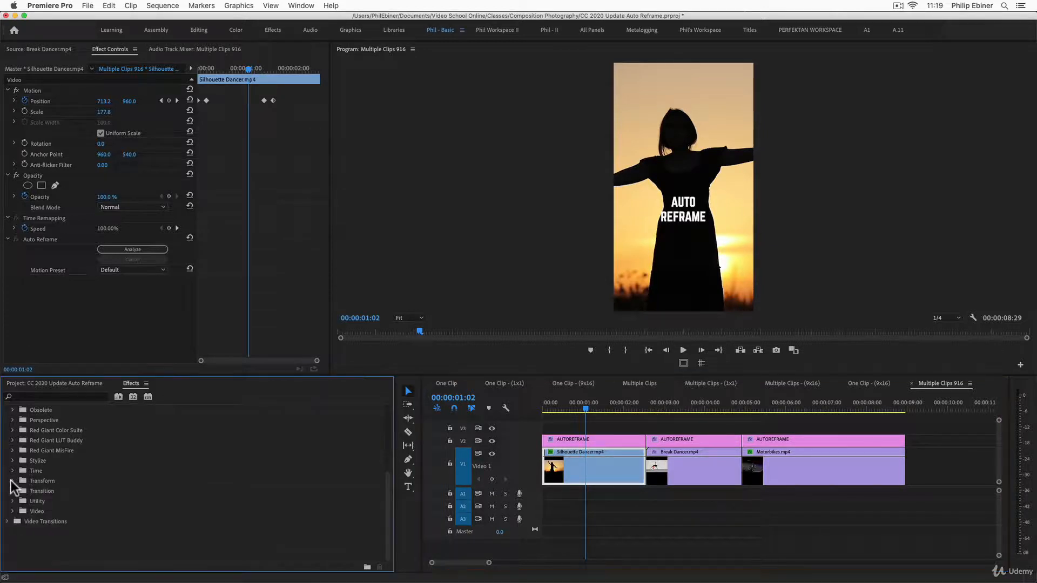
left_click(65, 383)
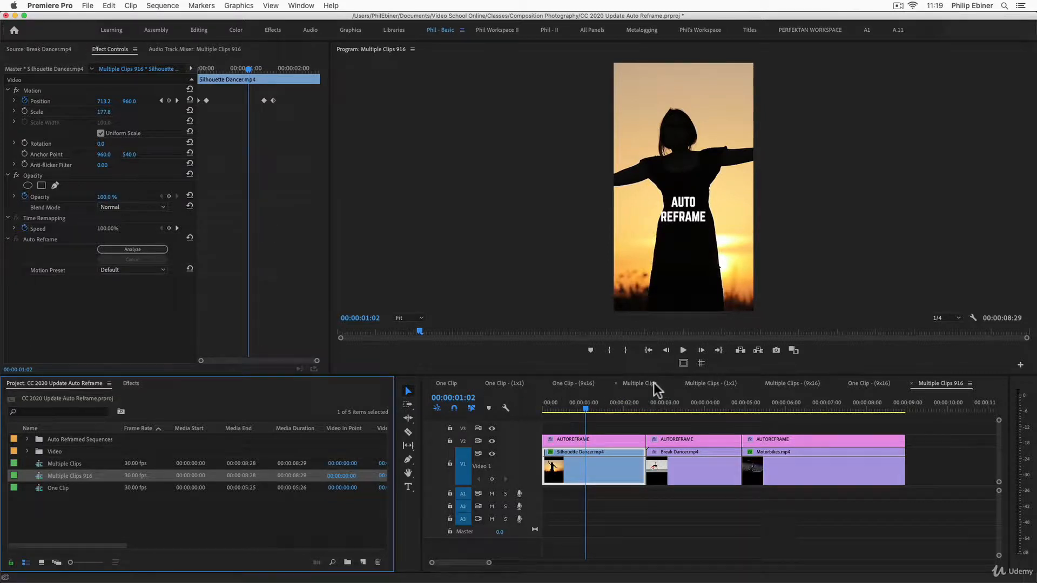
left_click(445, 382)
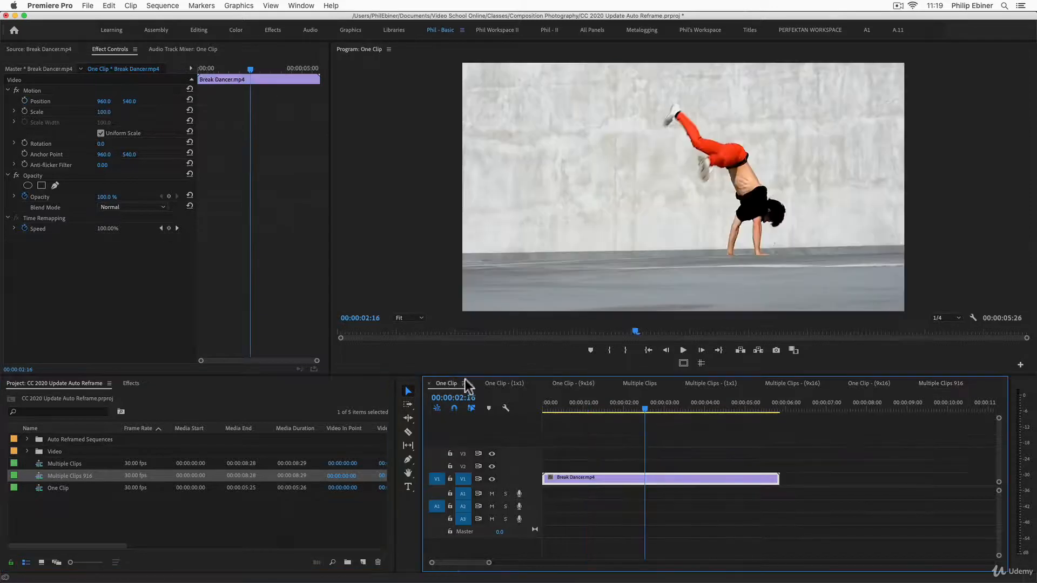
left_click(507, 384)
left_click(568, 383)
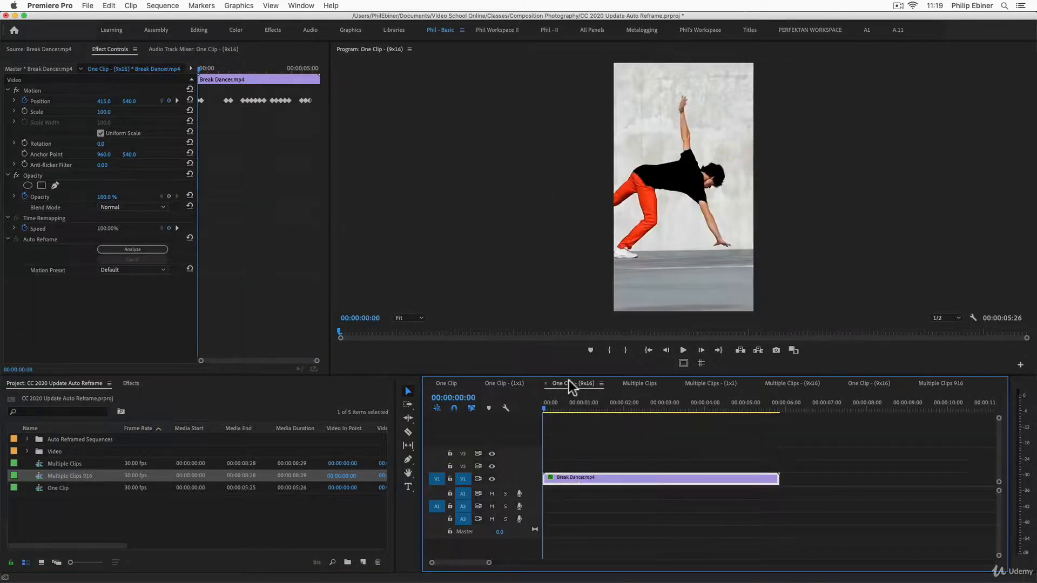